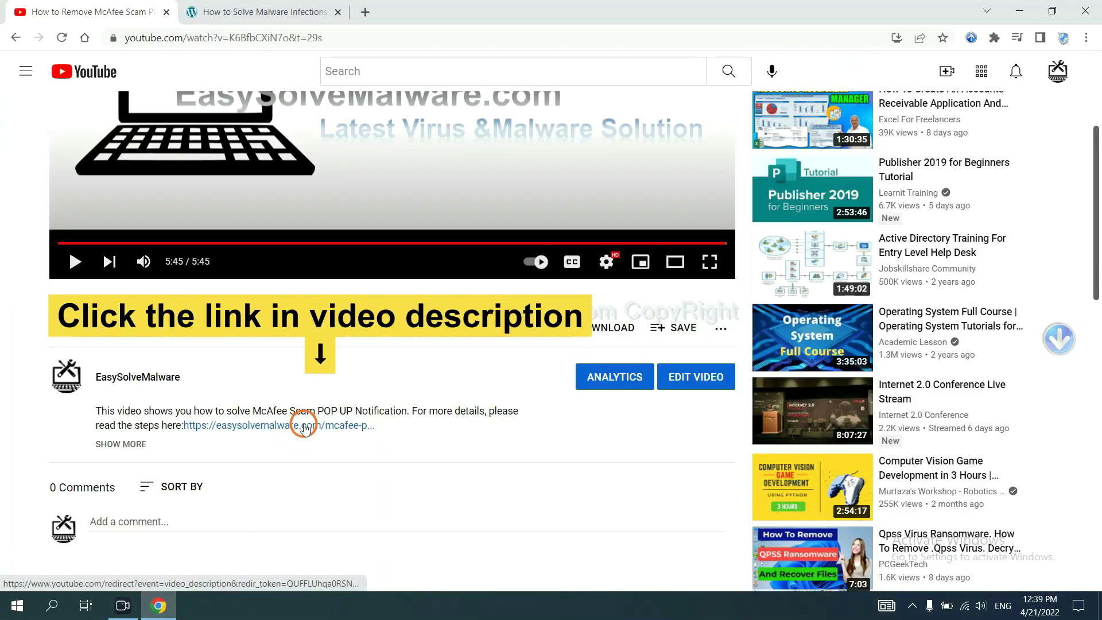
From the linked article, download the SpyHunter for Windows installer and run it.
click(304, 427)
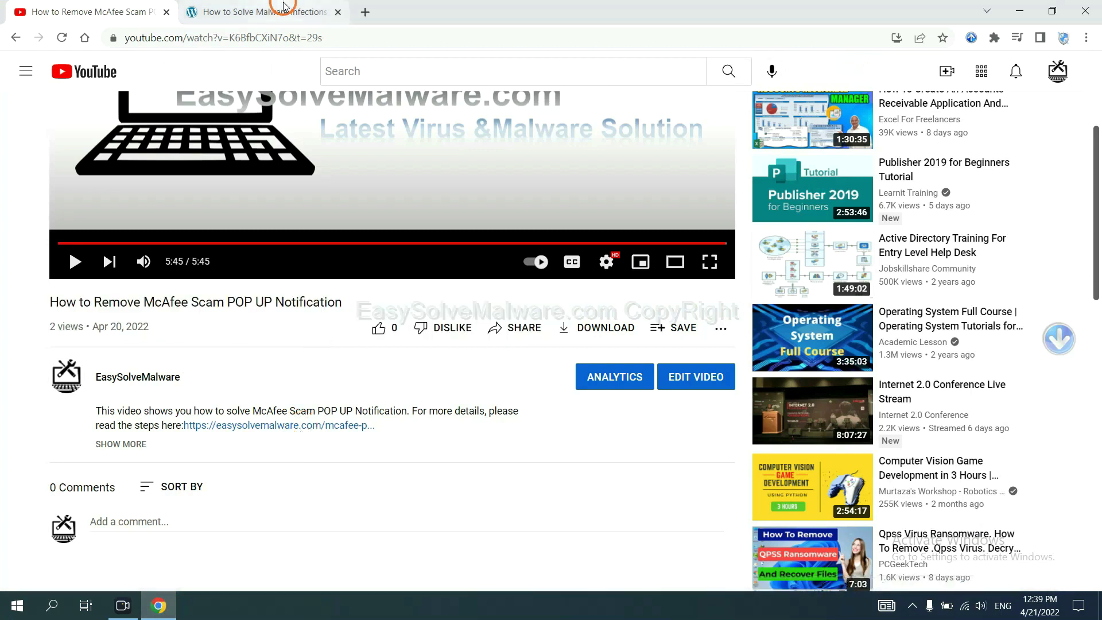
scroll(1099, 296, down, 4)
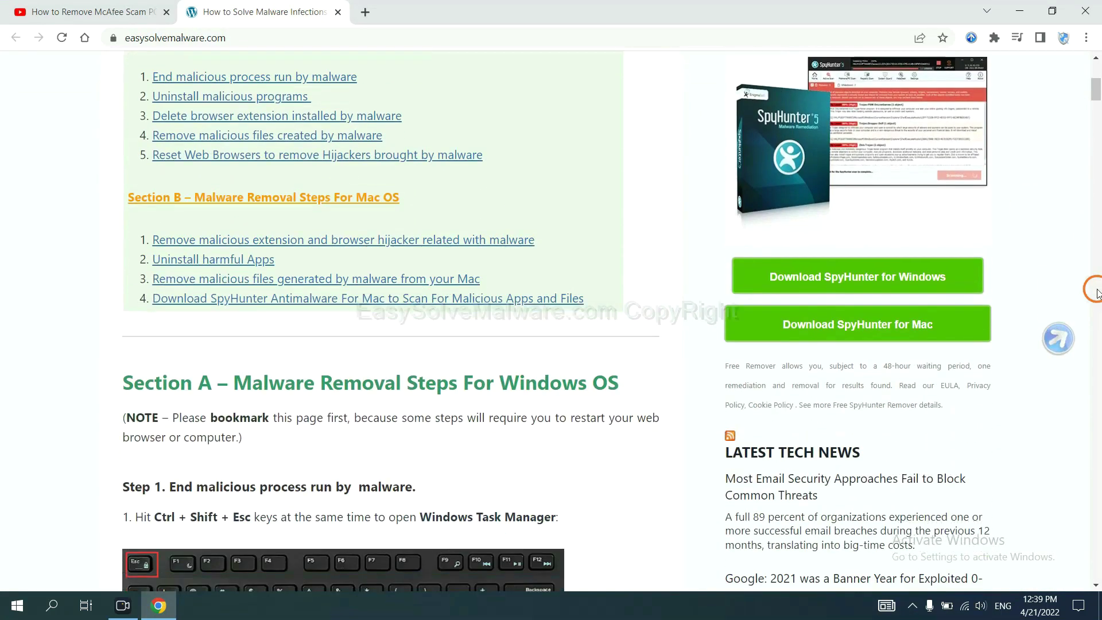
click(935, 274)
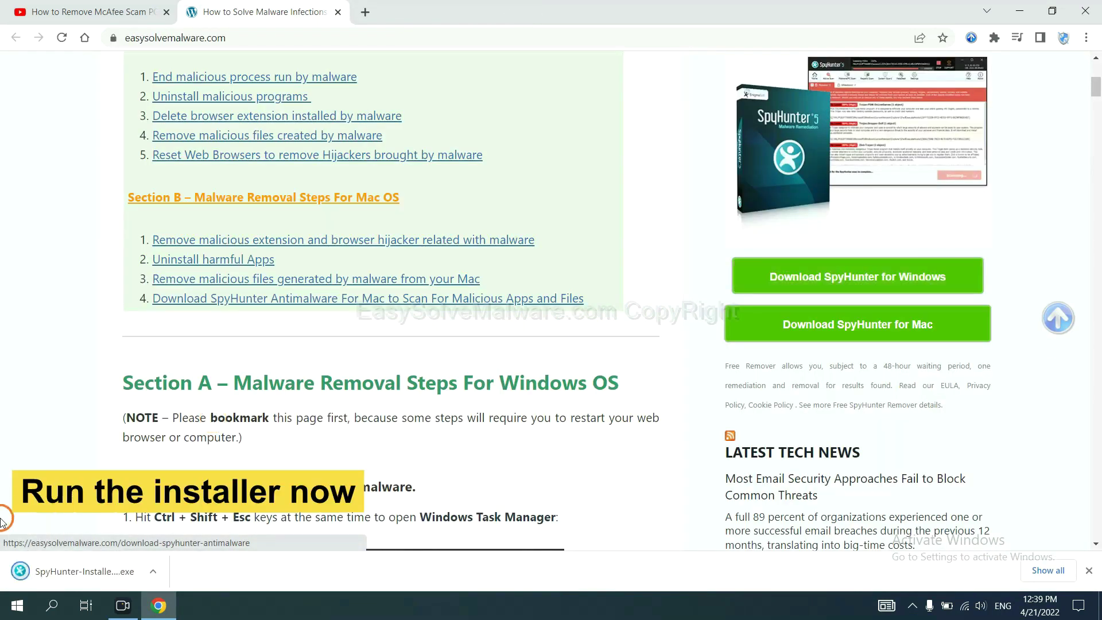
click(70, 572)
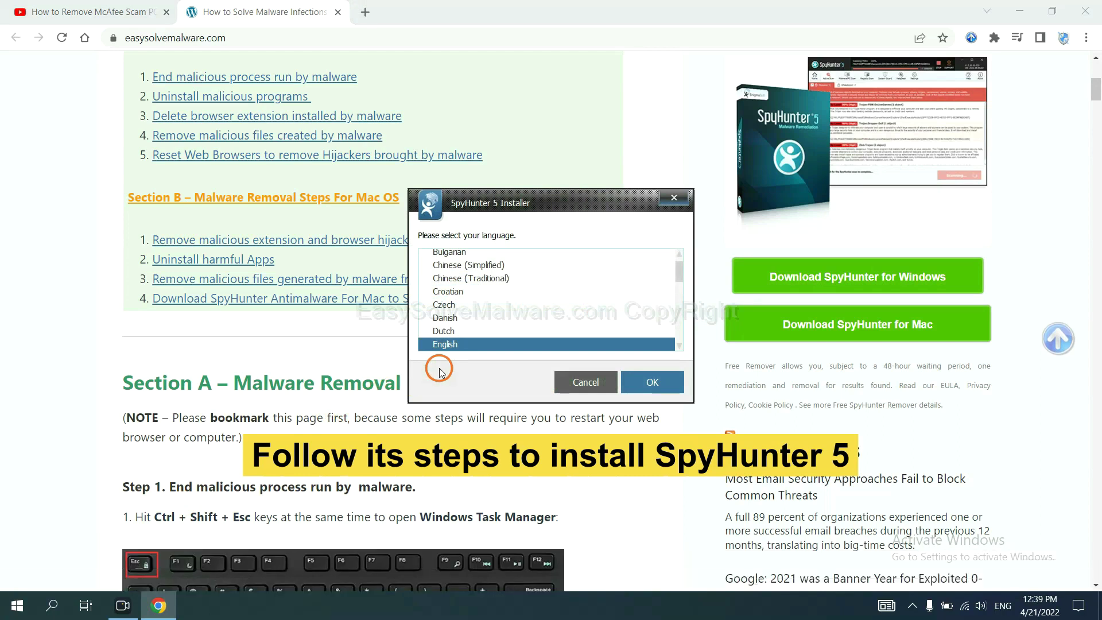
Install SpyHunter 5 in English, accepting the EULA and Privacy Policy.
click(637, 382)
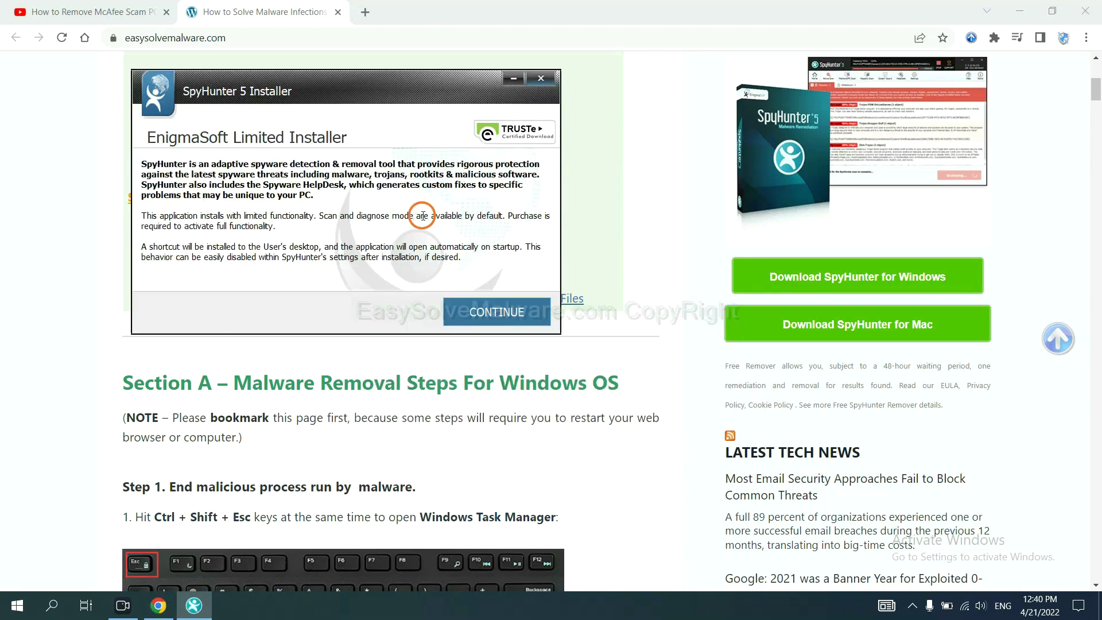
click(475, 313)
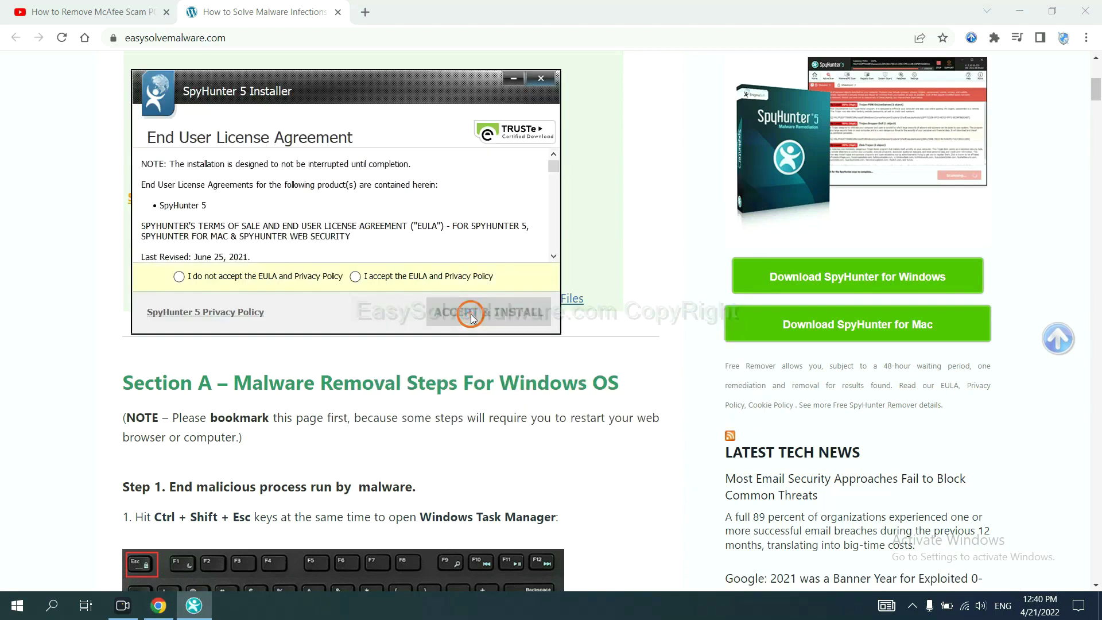
click(355, 276)
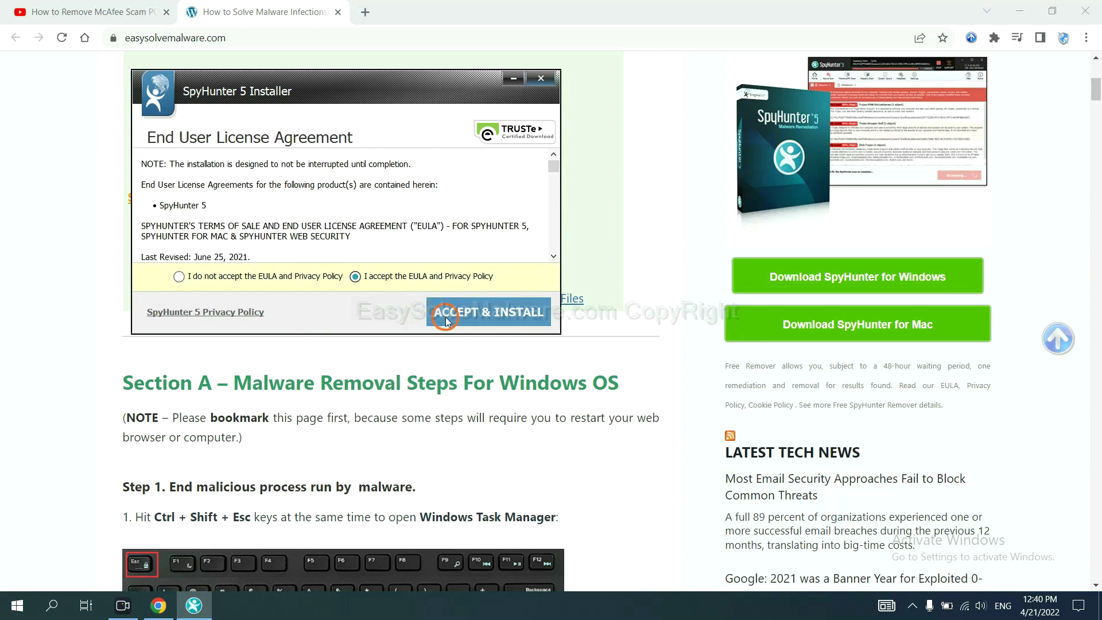
click(446, 317)
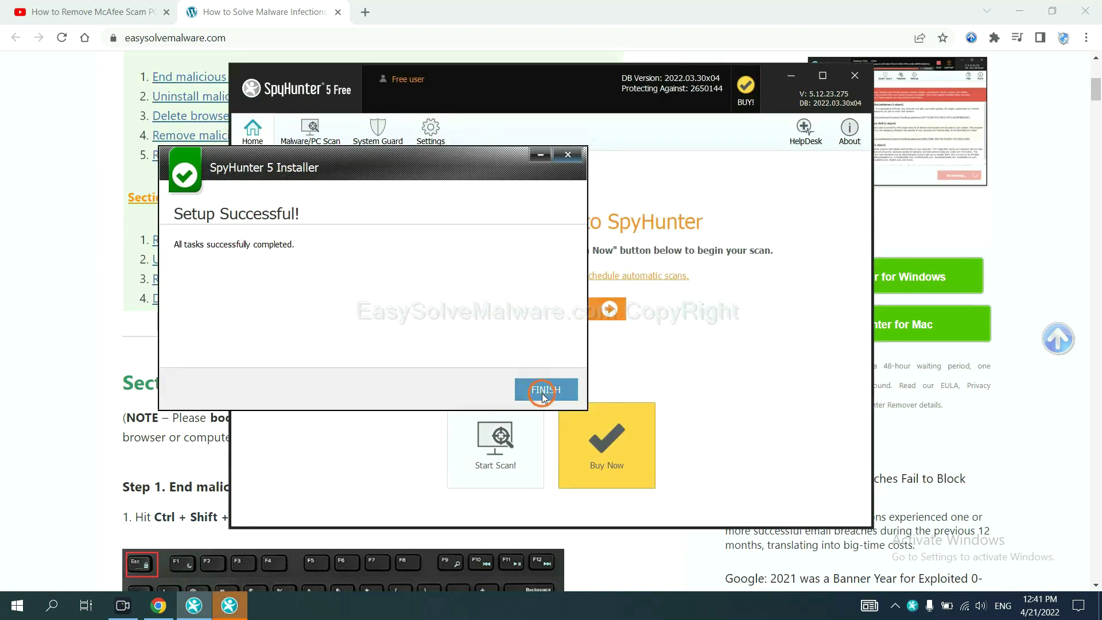
Finish setup, run a SpyHunter malware scan and continue past the flagged unknown objects.
click(545, 386)
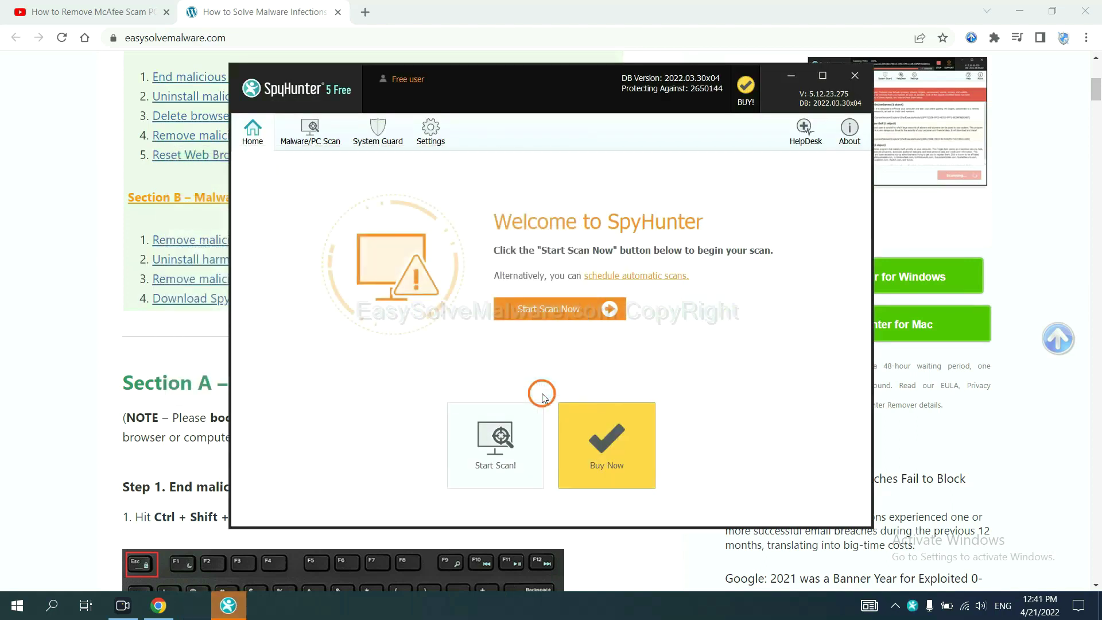
click(542, 314)
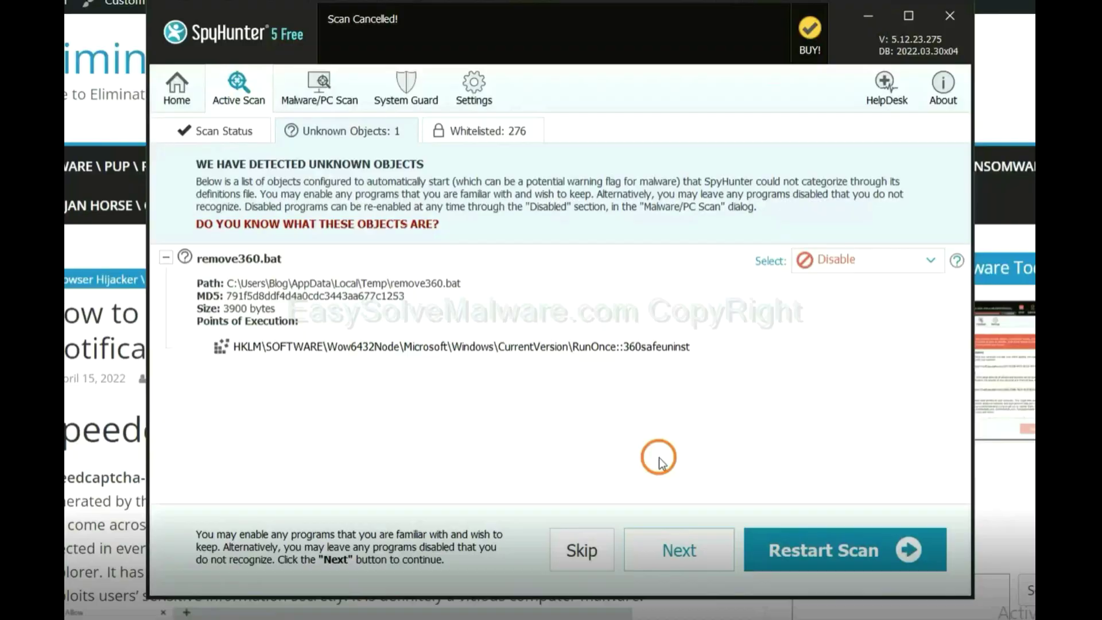
click(677, 550)
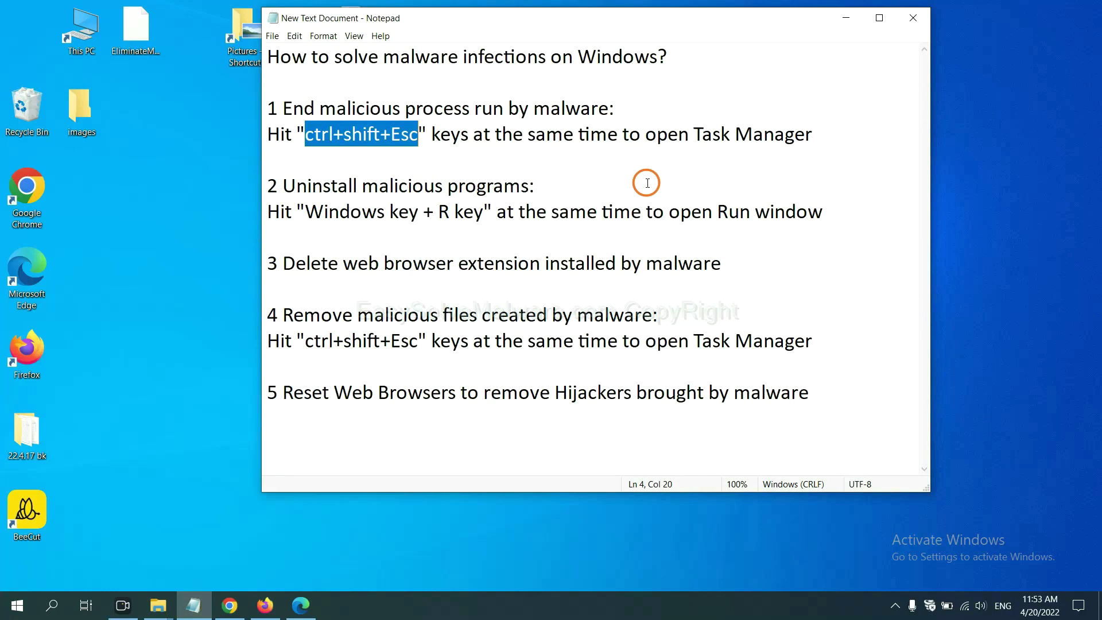
Highlight the ctrl+shift+Esc shortcut in the Notepad guide and launch Task Manager with it.
click(400, 137)
drag(418, 138, 305, 137)
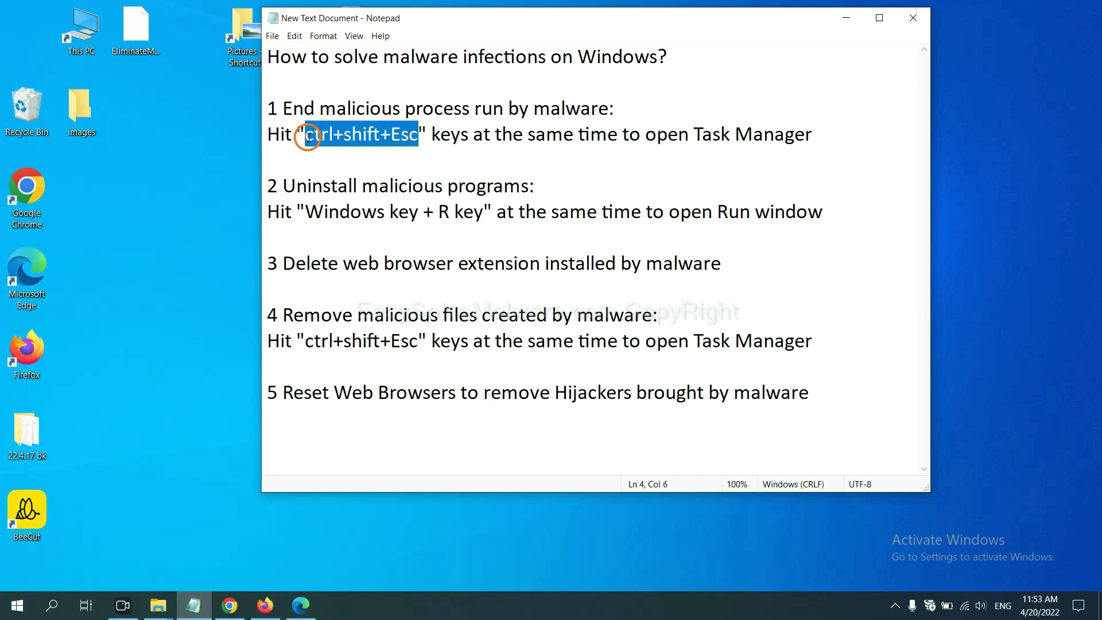
key(ctrl+shift+Escape)
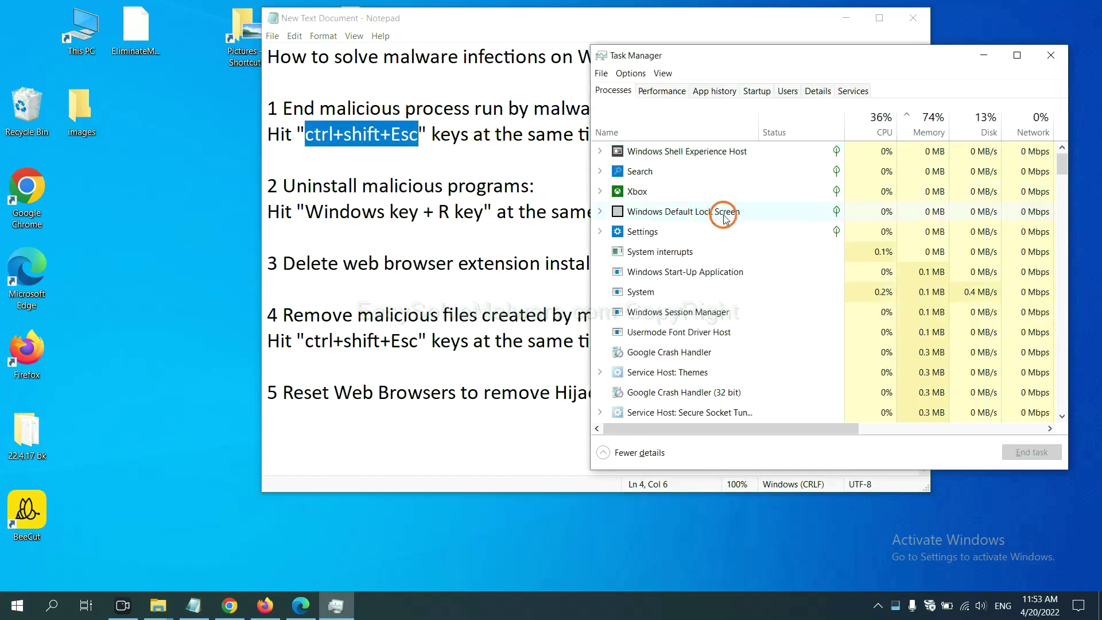
Review the System and Usermode Font Driver Host processes, then close Task Manager.
click(735, 291)
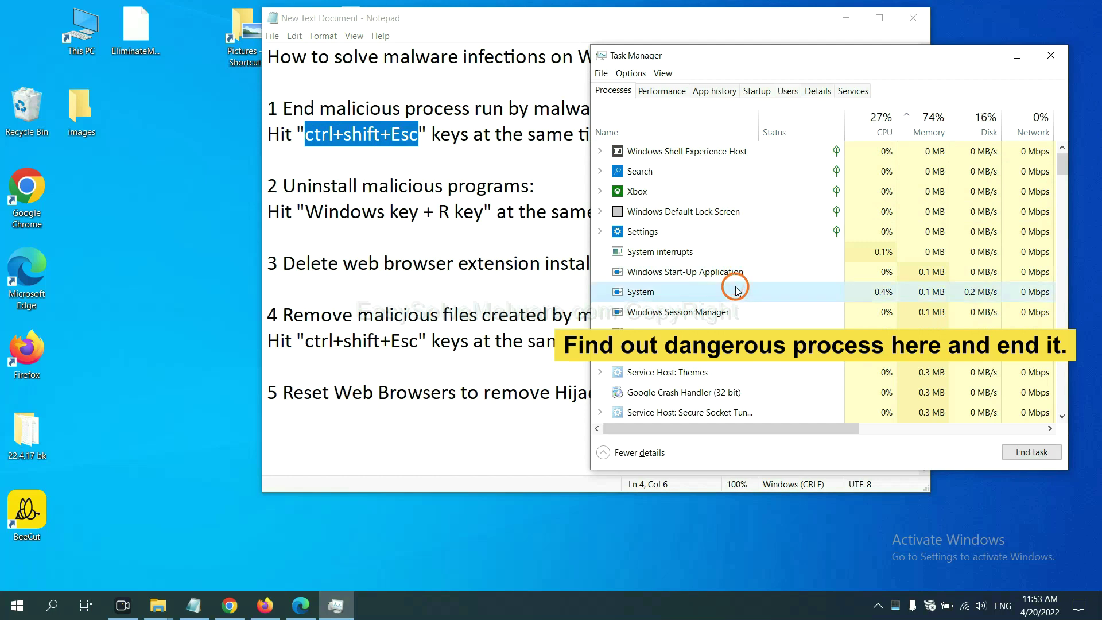
click(732, 331)
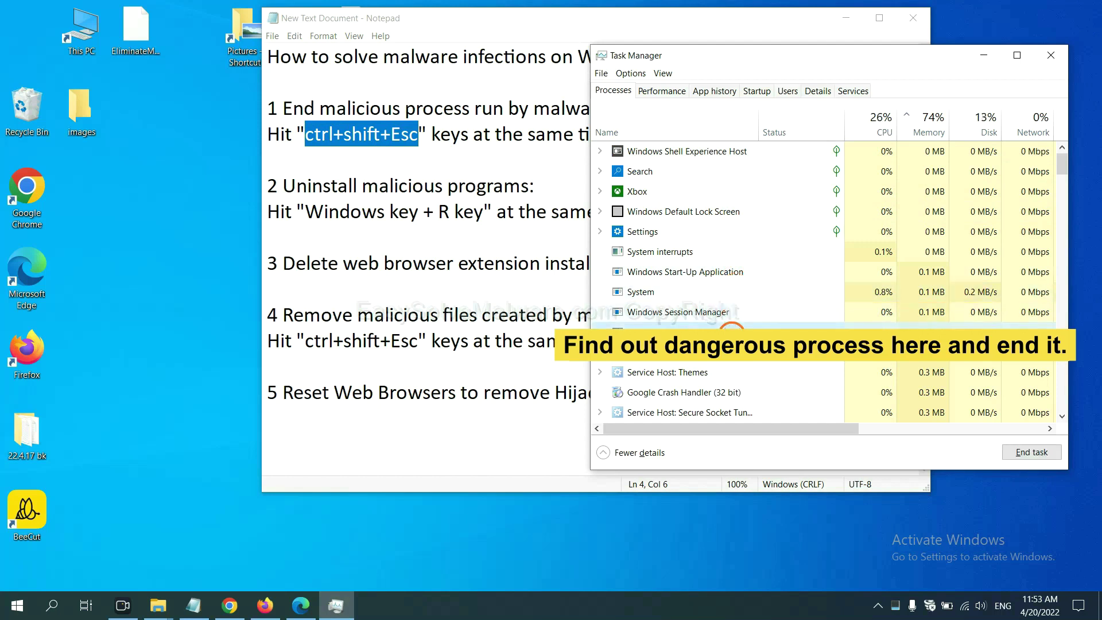
click(1041, 452)
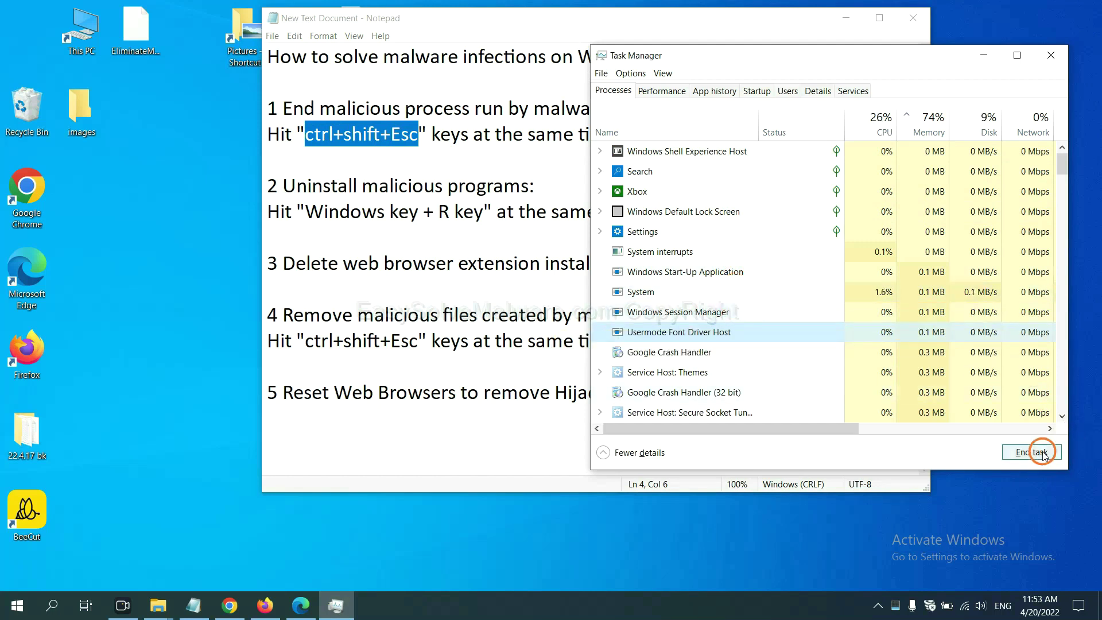
click(1043, 57)
key(Down)
key(Down)
key(Down)
key(Down)
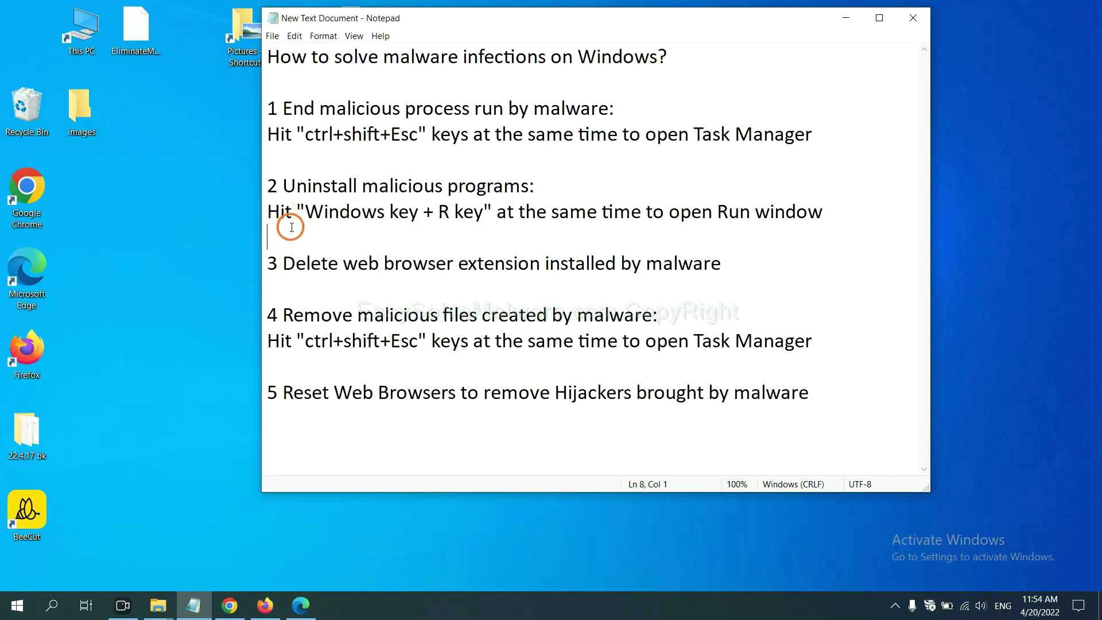
Open the Run dialog with Win+R and run the 'control panel' command.
drag(301, 216, 480, 224)
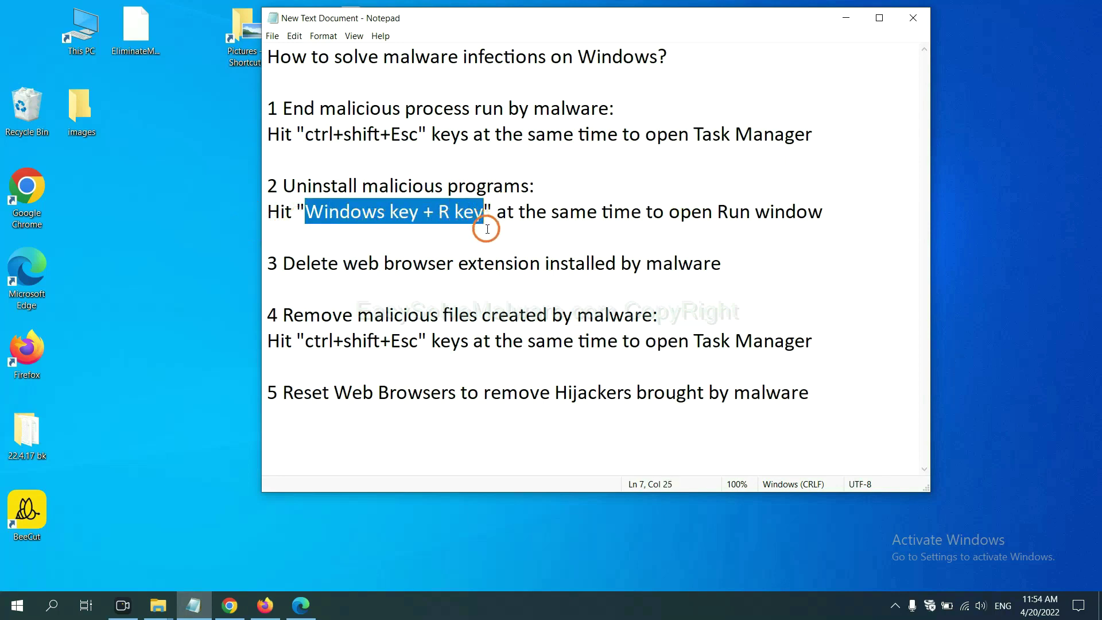
key(super+r)
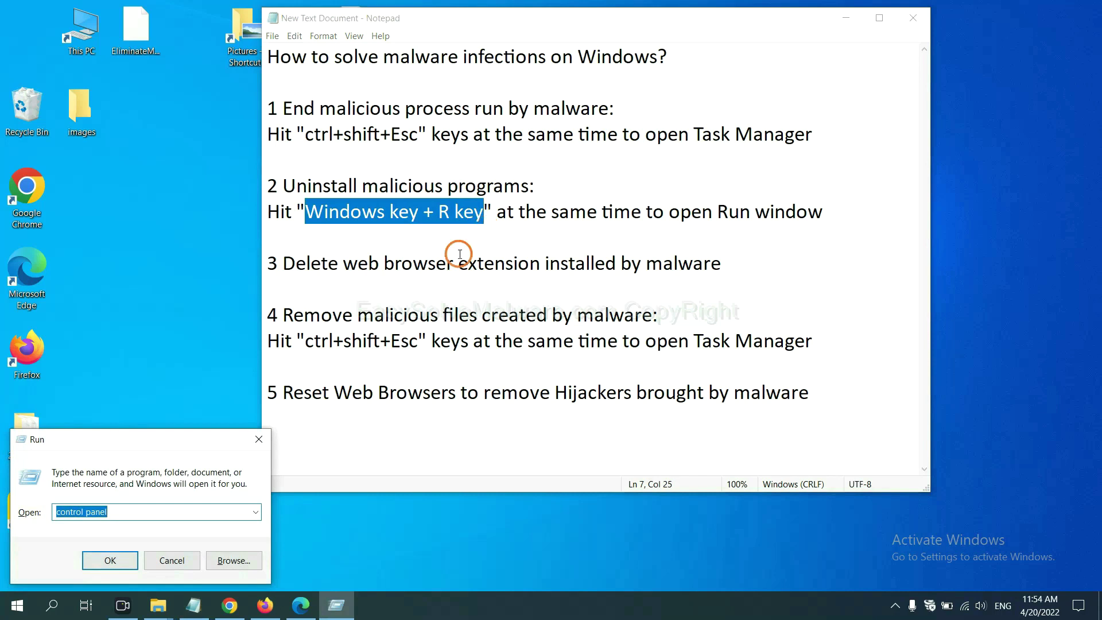
drag(123, 448, 841, 192)
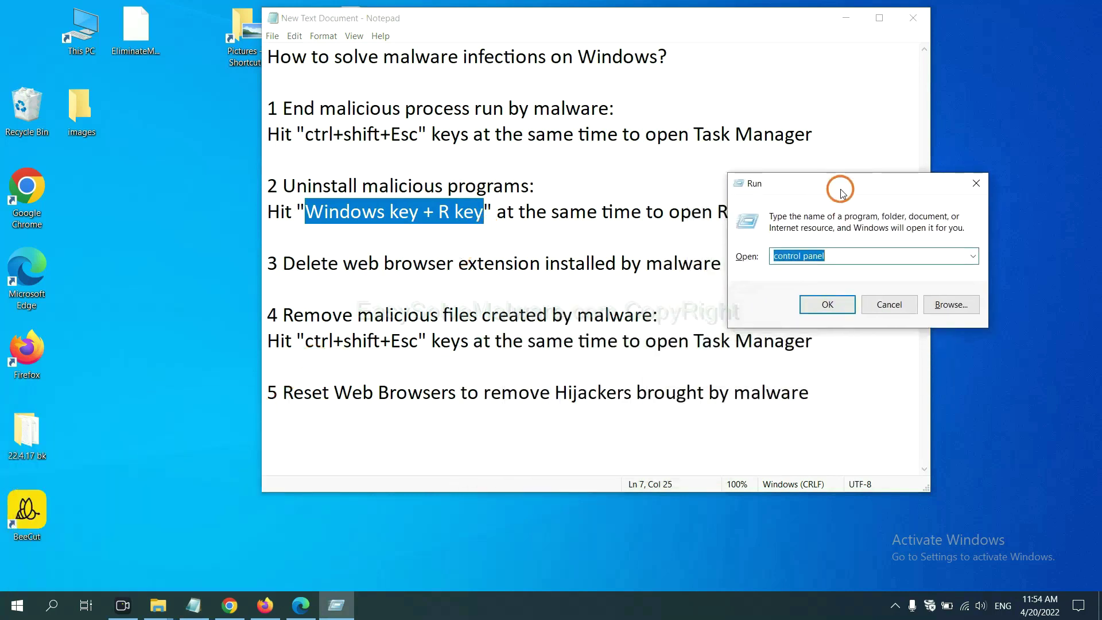
click(848, 255)
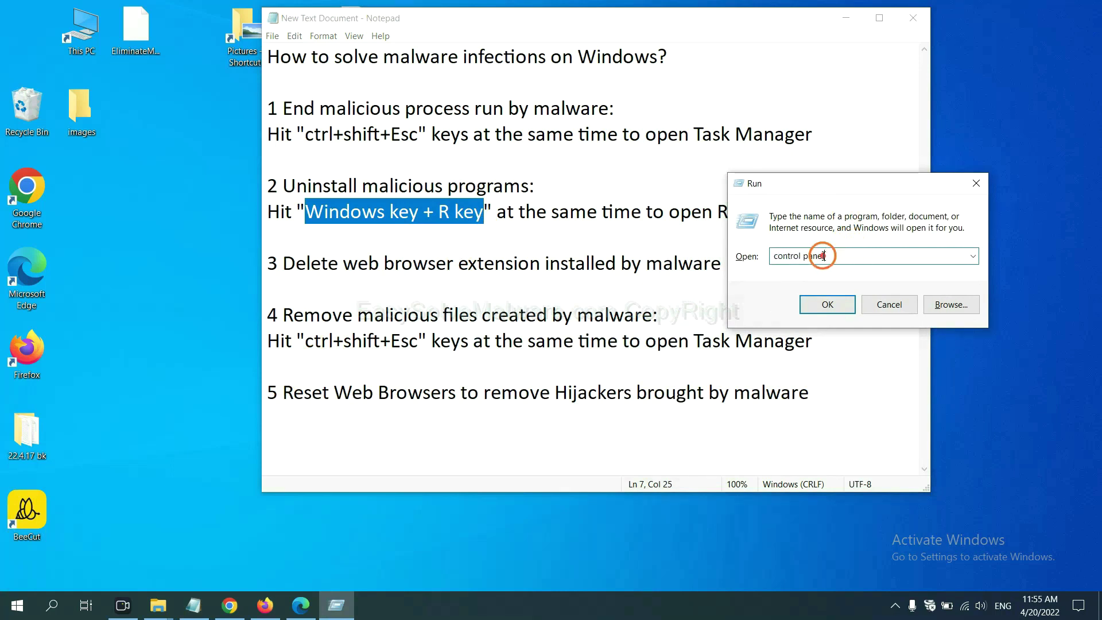
drag(823, 256, 763, 256)
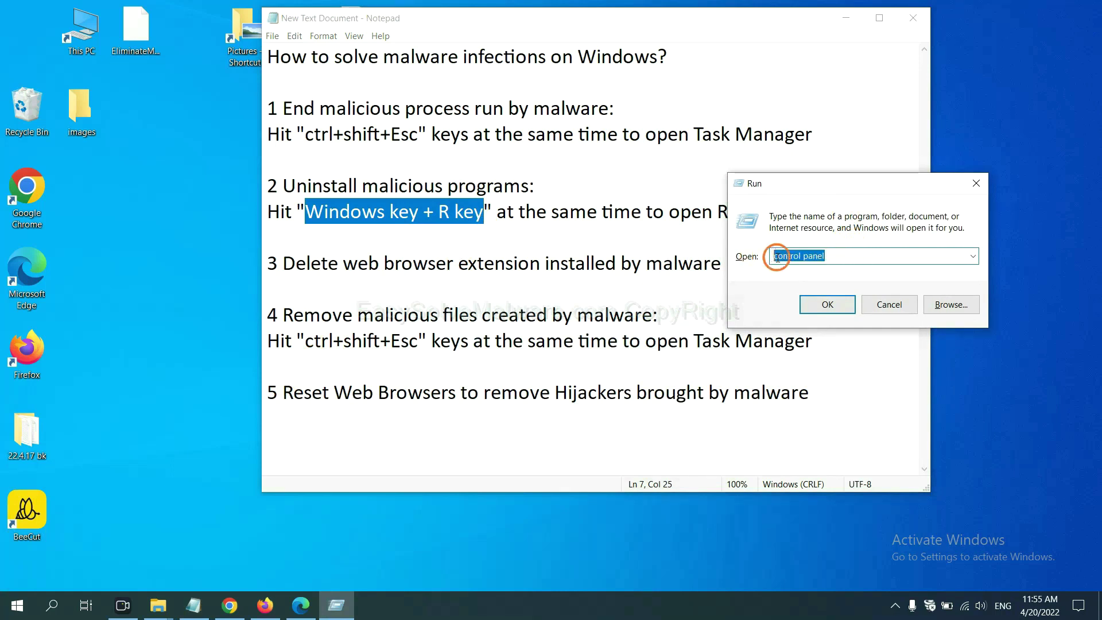
click(822, 314)
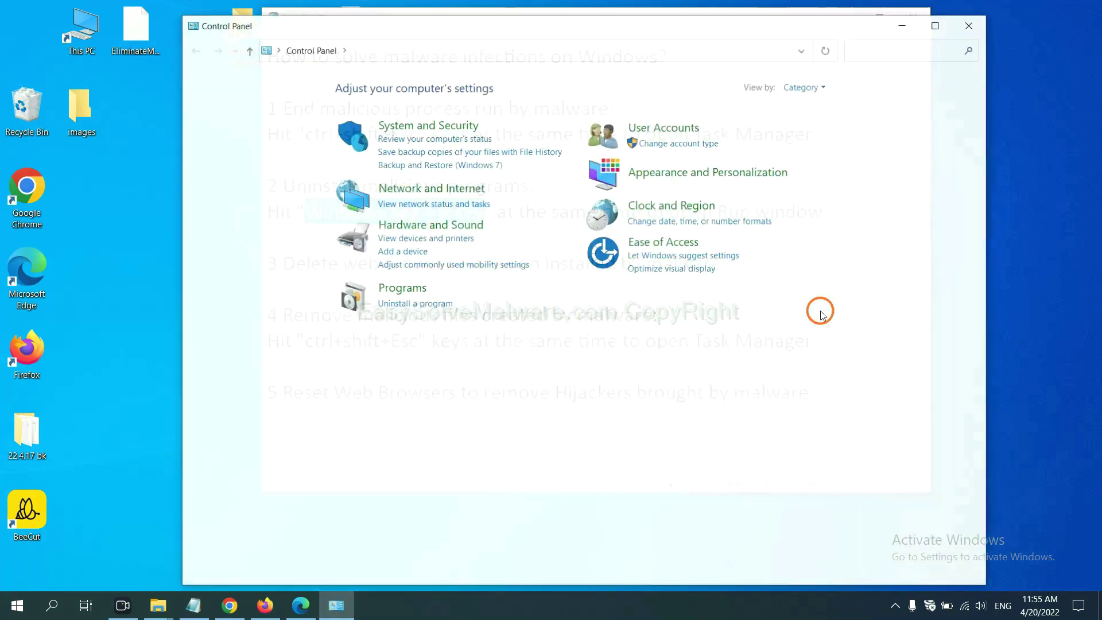
Check Xiph.Org Open Codecs in the installed programs list, then close the window.
click(434, 308)
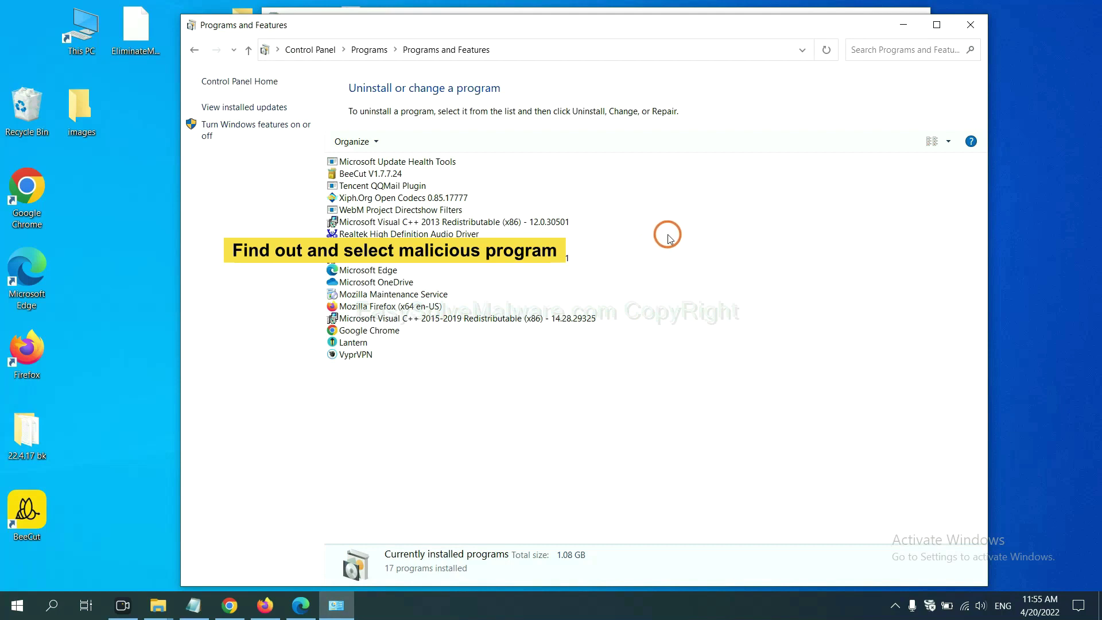
click(433, 197)
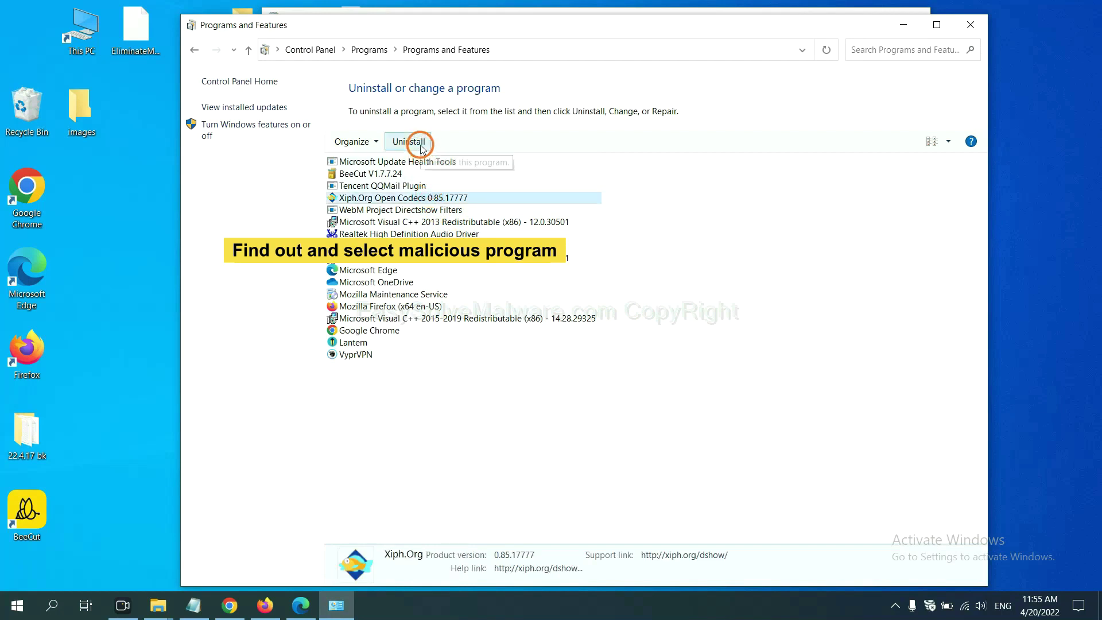
click(976, 26)
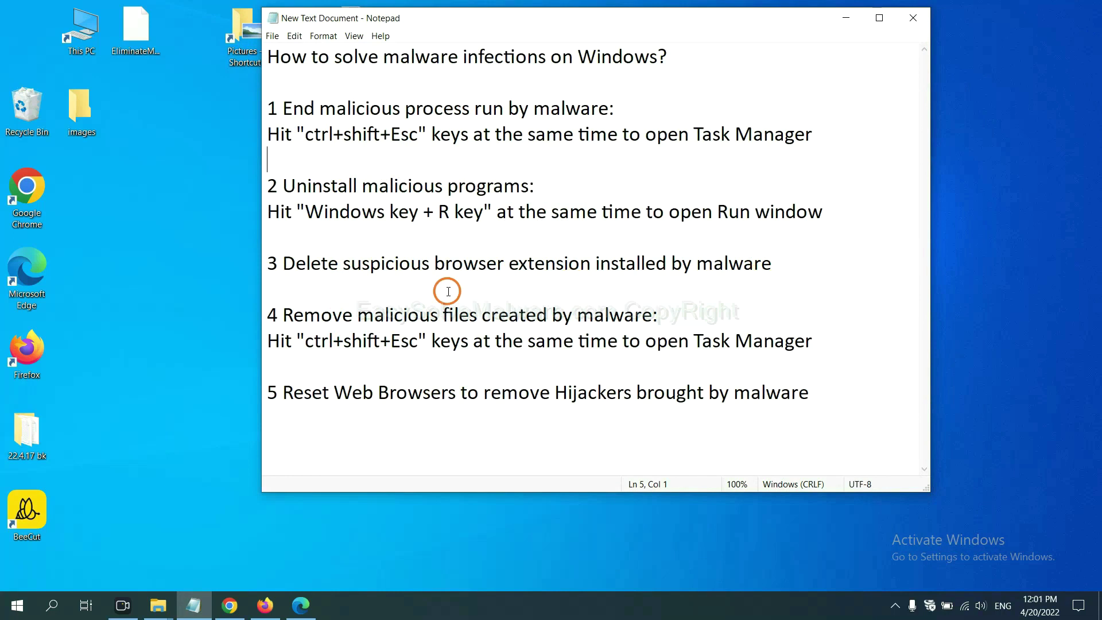
Review Chrome's installed extensions, including Scroll To Top, then bring Firefox forward.
click(231, 603)
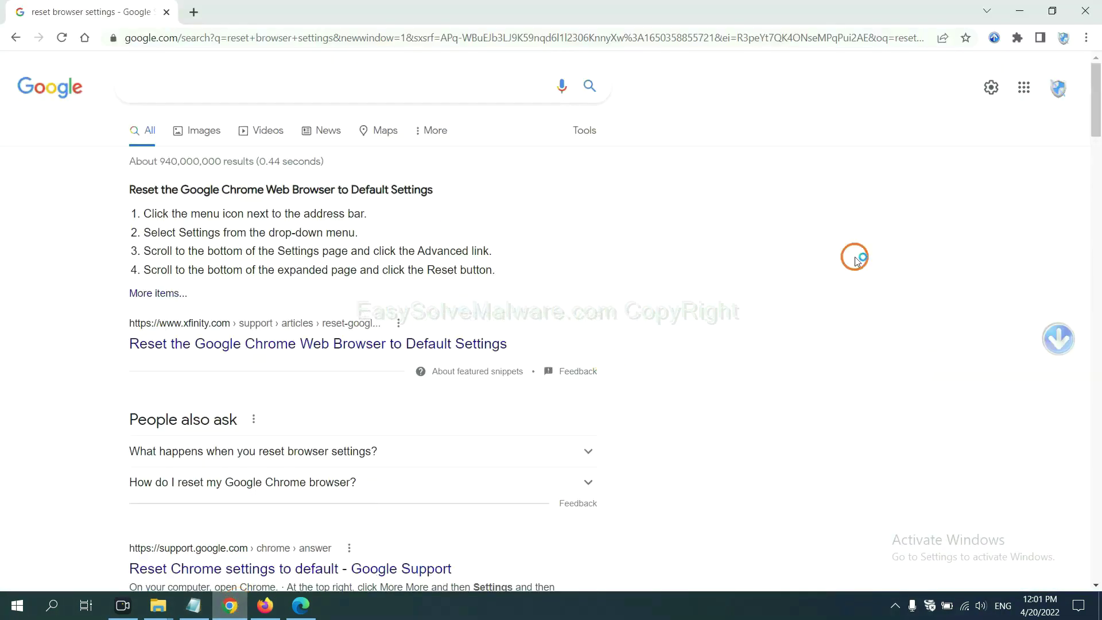
click(1086, 38)
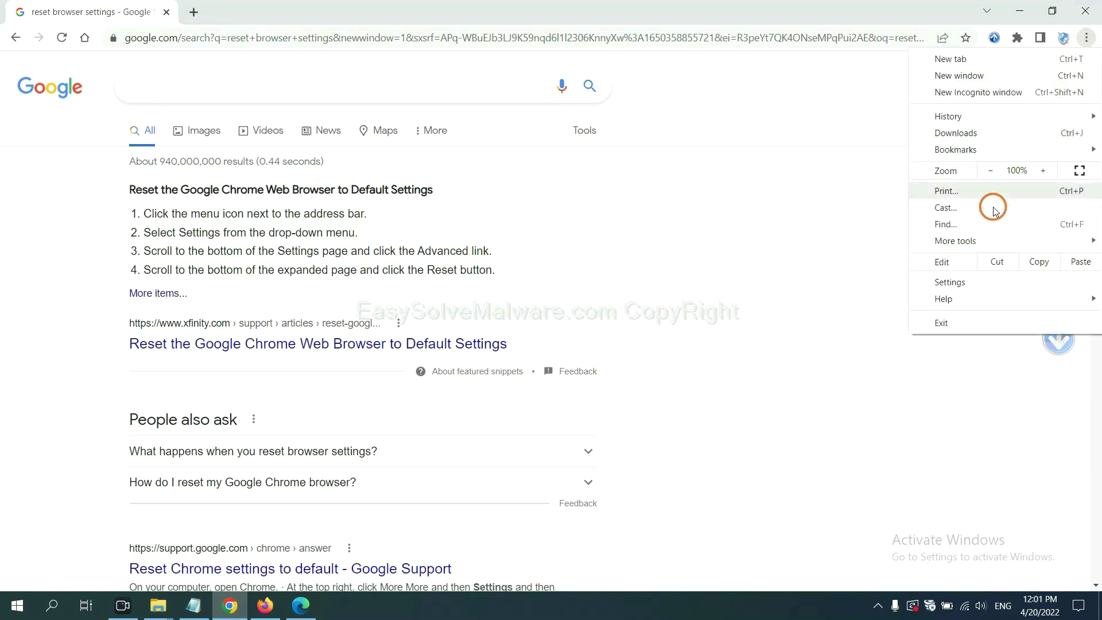
mouse_move(988, 242)
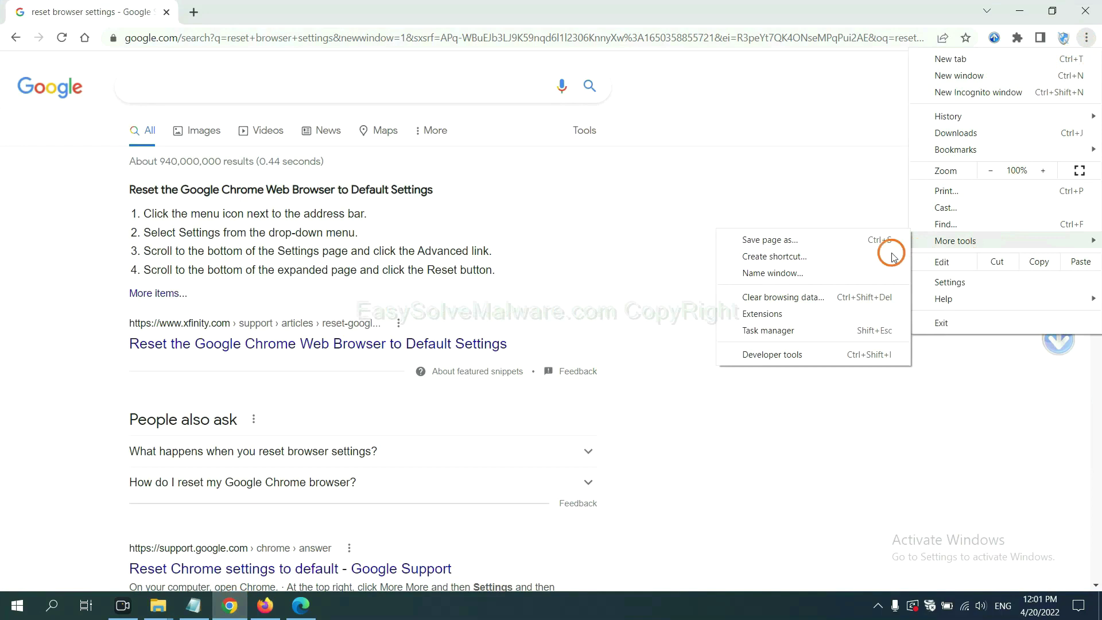
click(812, 313)
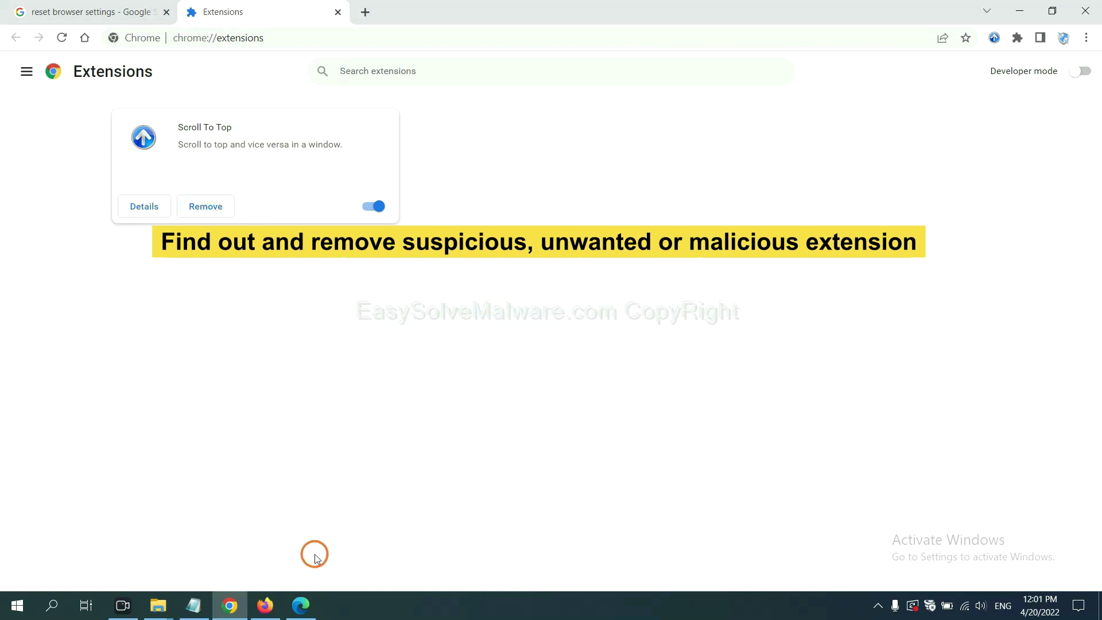
click(265, 604)
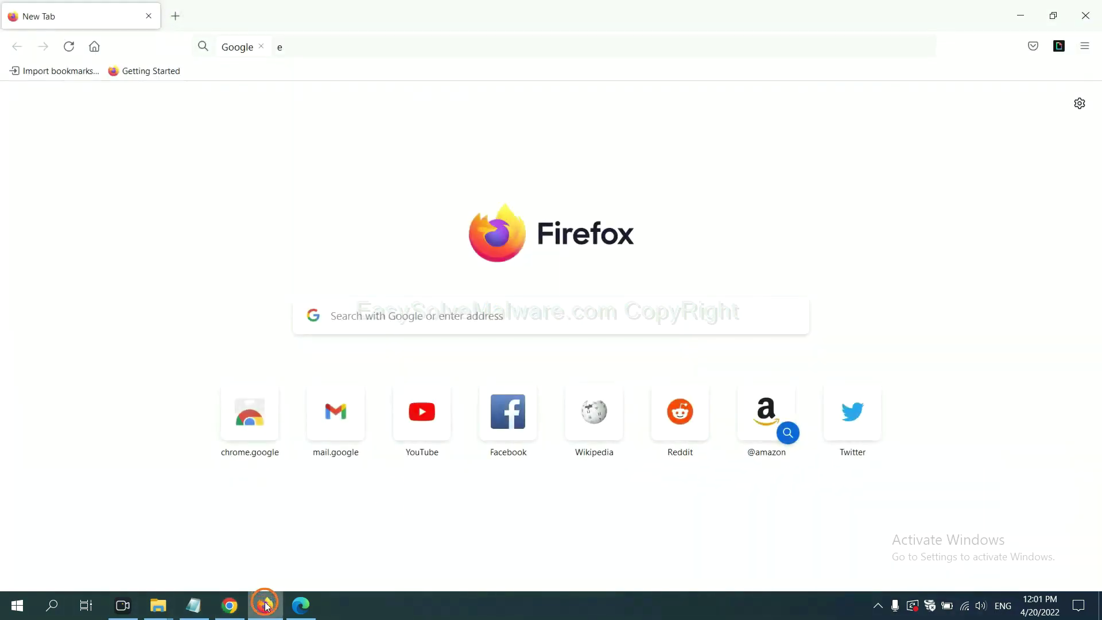
Inspect the GIPHY for Firefox extension in the Add-ons Manager, then switch to Edge.
click(1088, 49)
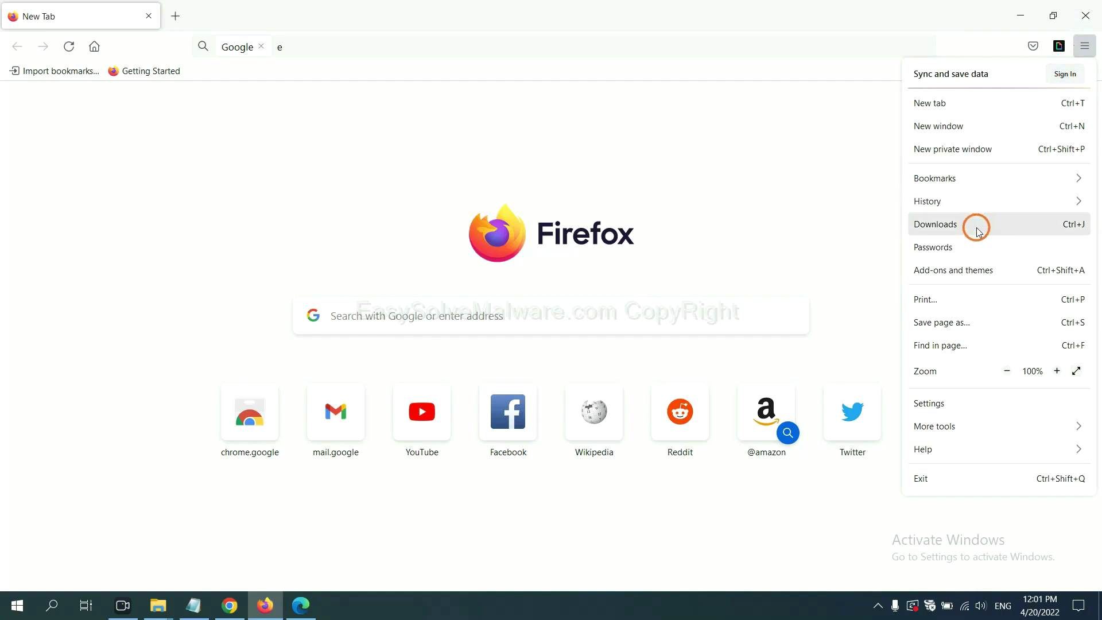
click(965, 275)
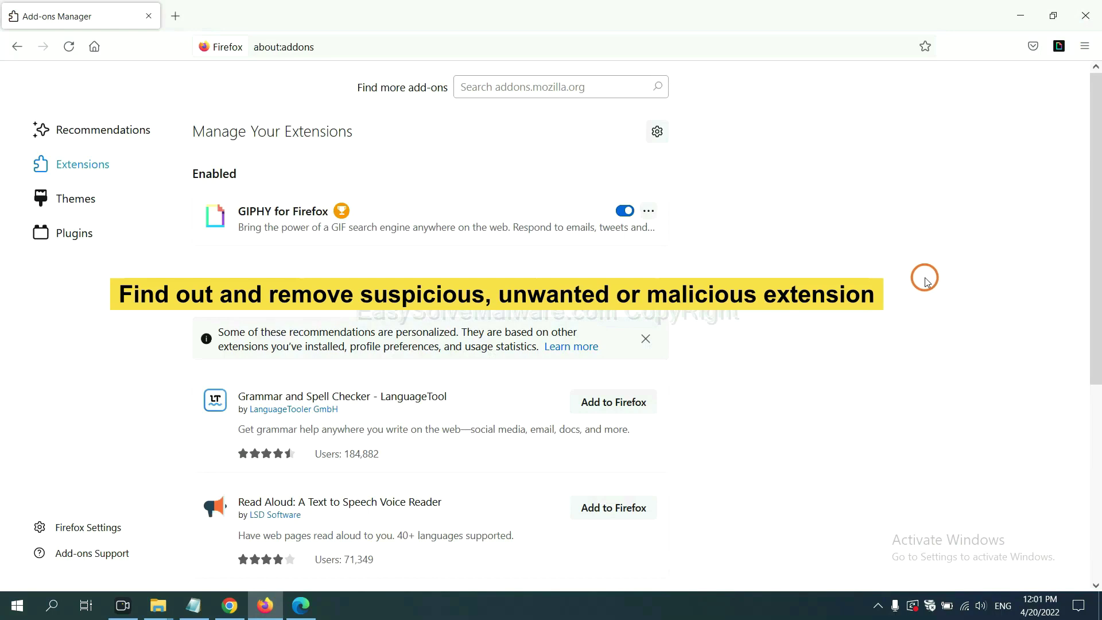
click(648, 214)
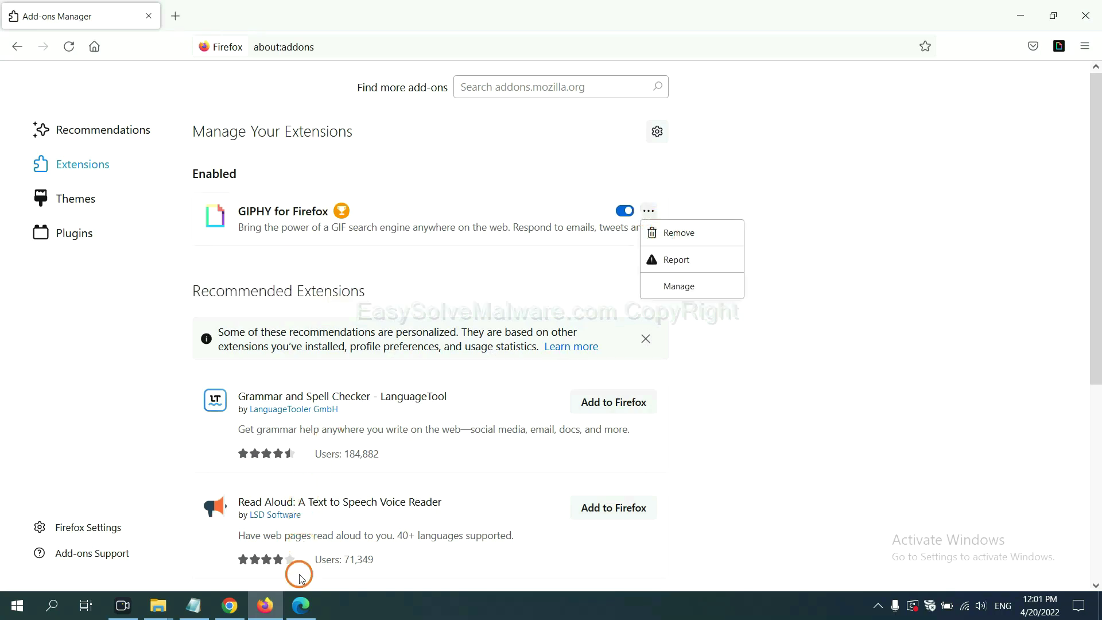
click(301, 608)
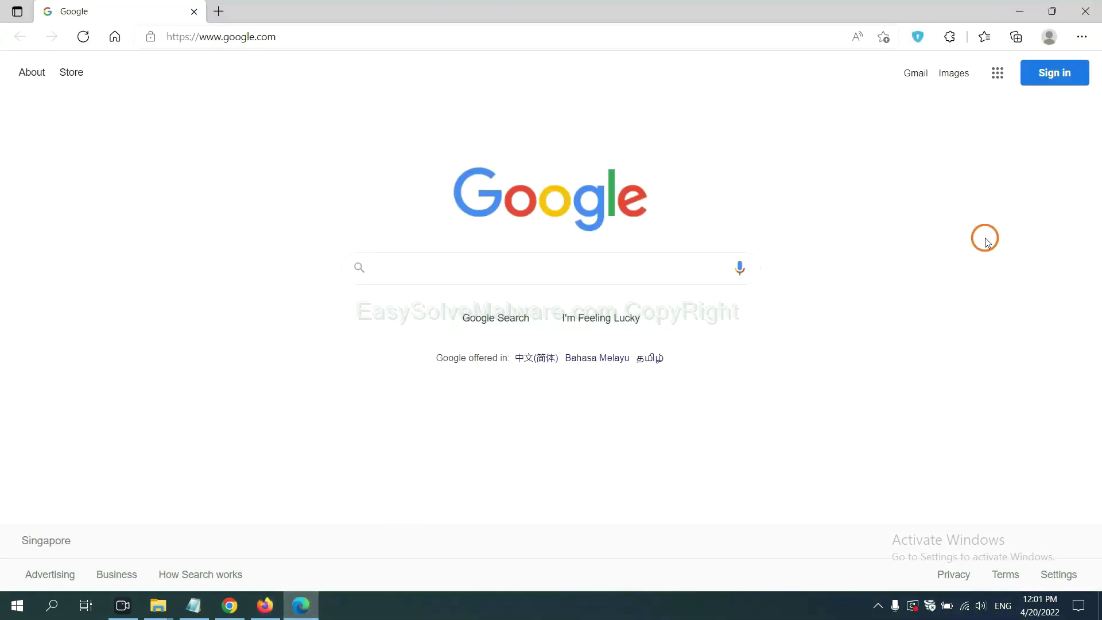
Remove the ArcVpn Free Fast VPN Proxy extension from Edge and show the desktop.
click(1081, 38)
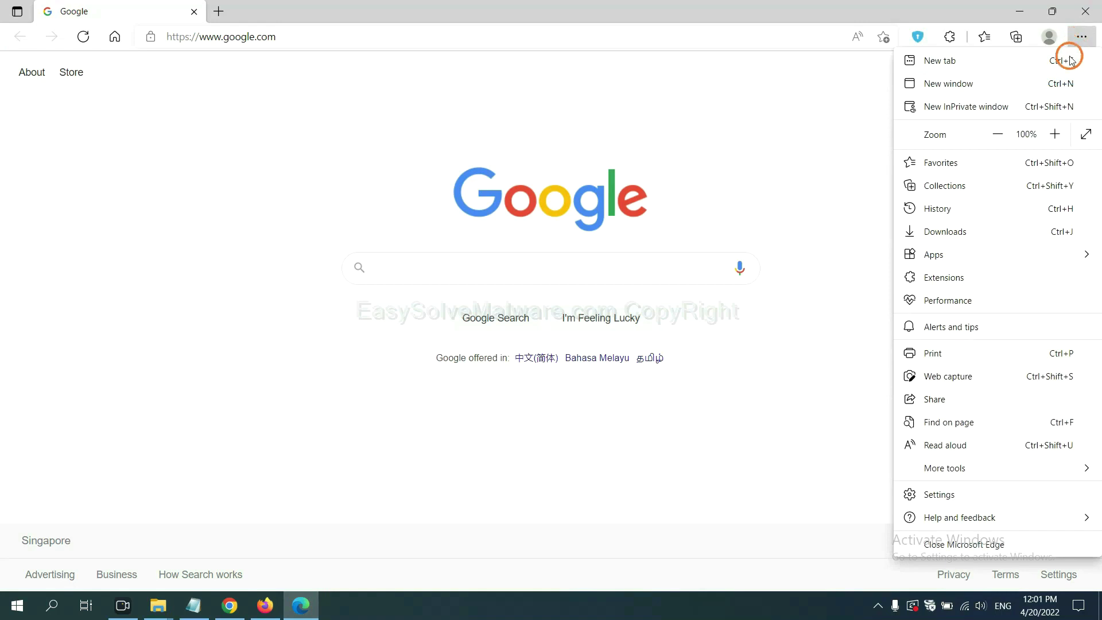
right_click(948, 279)
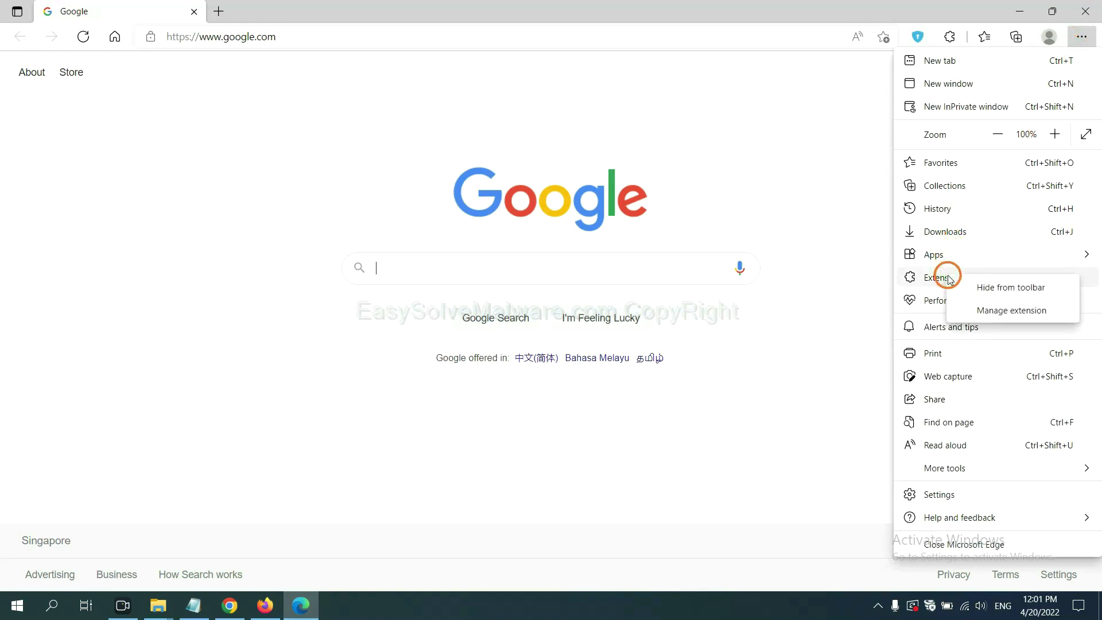
click(989, 310)
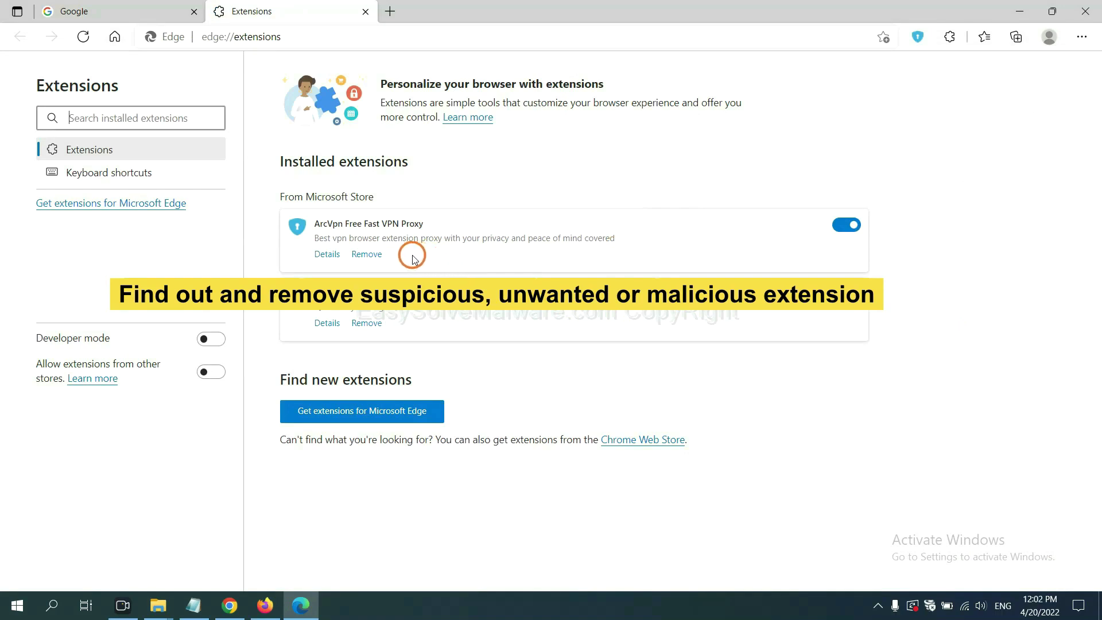
click(377, 256)
click(819, 136)
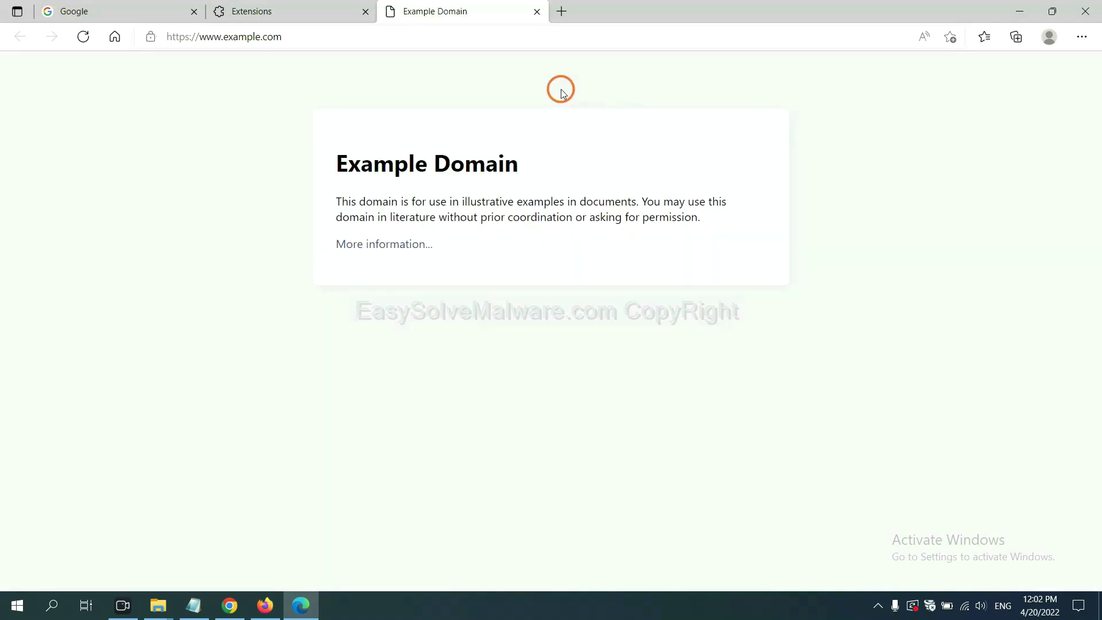
click(1096, 613)
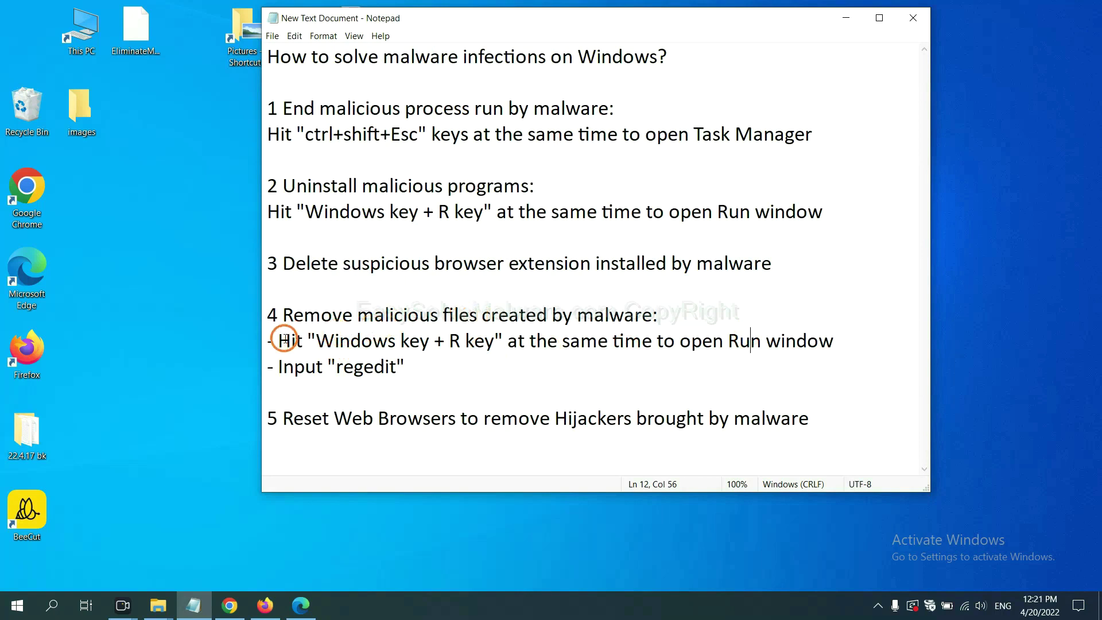
Run 'regedit' from the Run dialog to launch Registry Editor over the Notepad guide.
drag(282, 339, 625, 356)
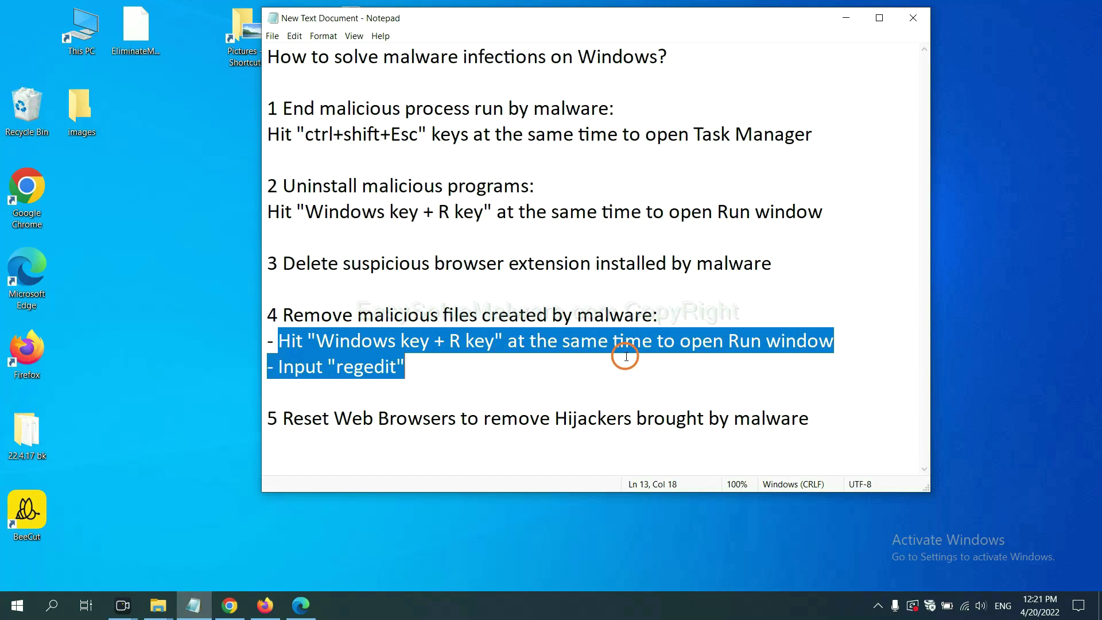
click(640, 344)
key(super+r)
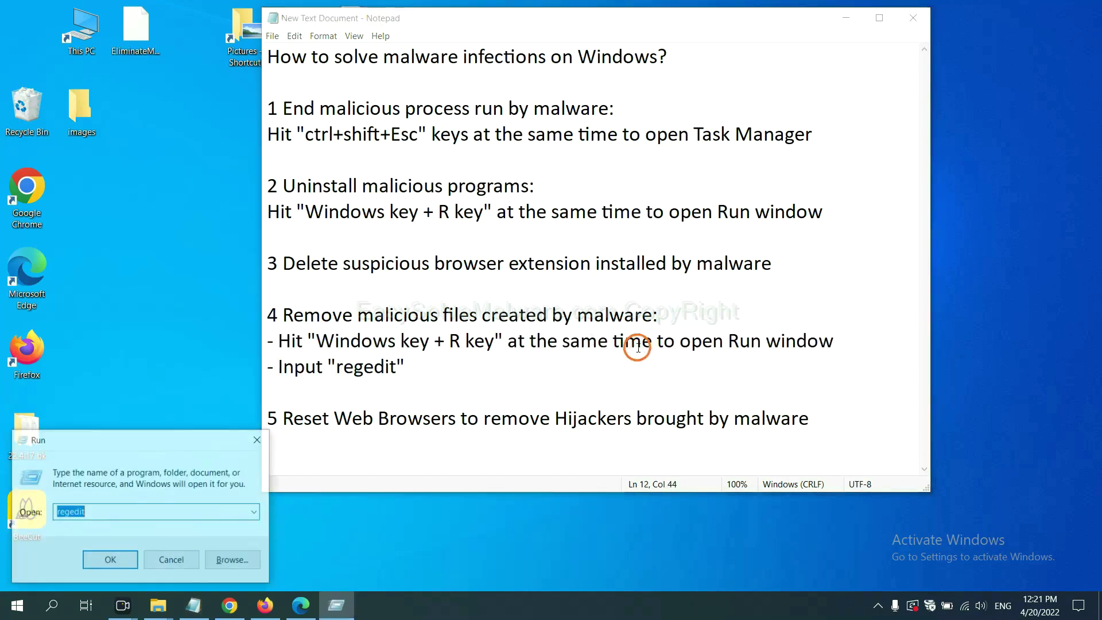
drag(217, 442, 876, 229)
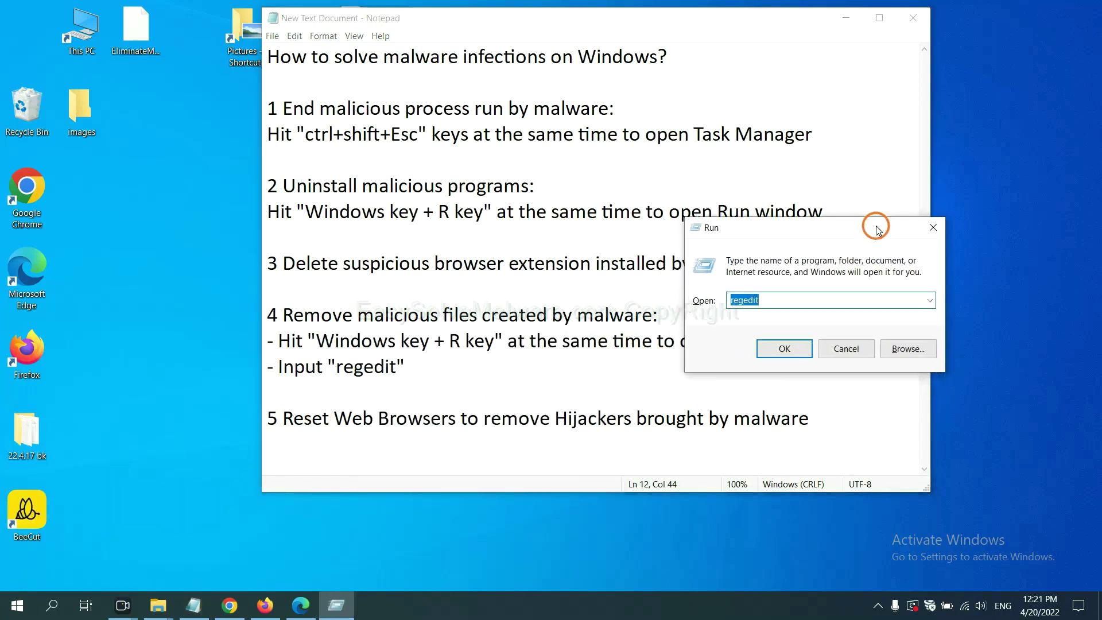
click(809, 296)
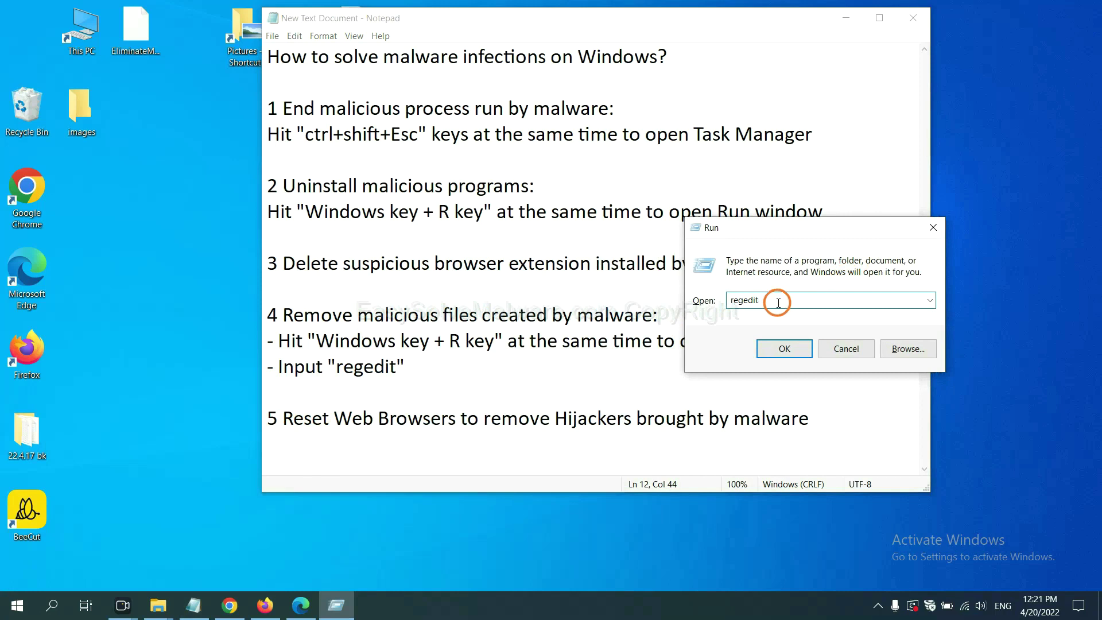
click(783, 348)
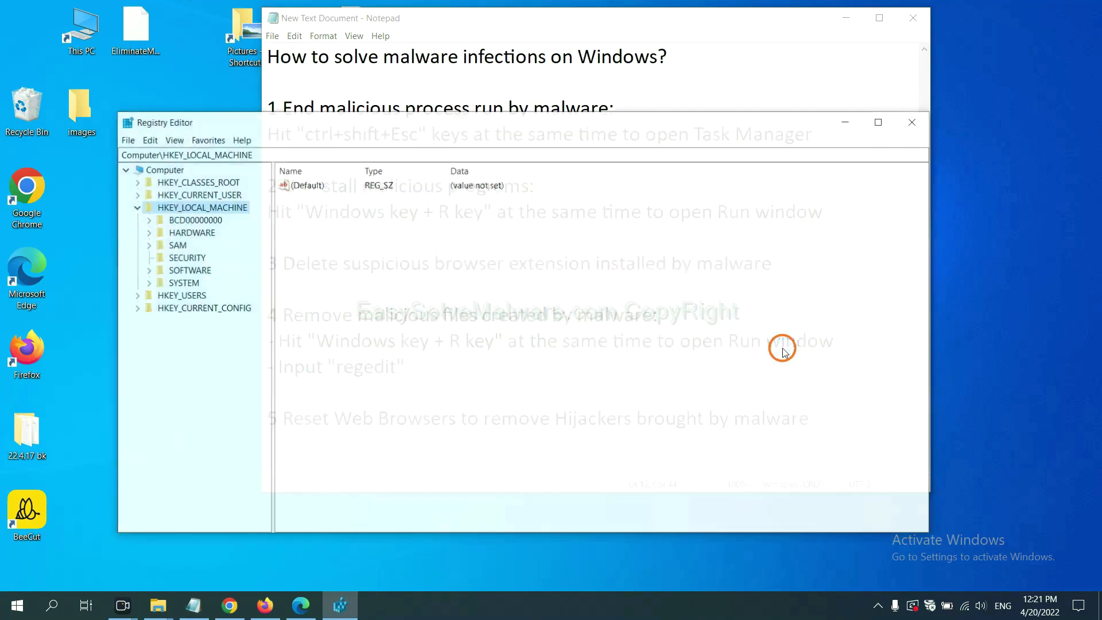
Search the registry for 'be' to locate BeeCut.exe under FEATURE_BROWSER_EMULATION.
click(153, 140)
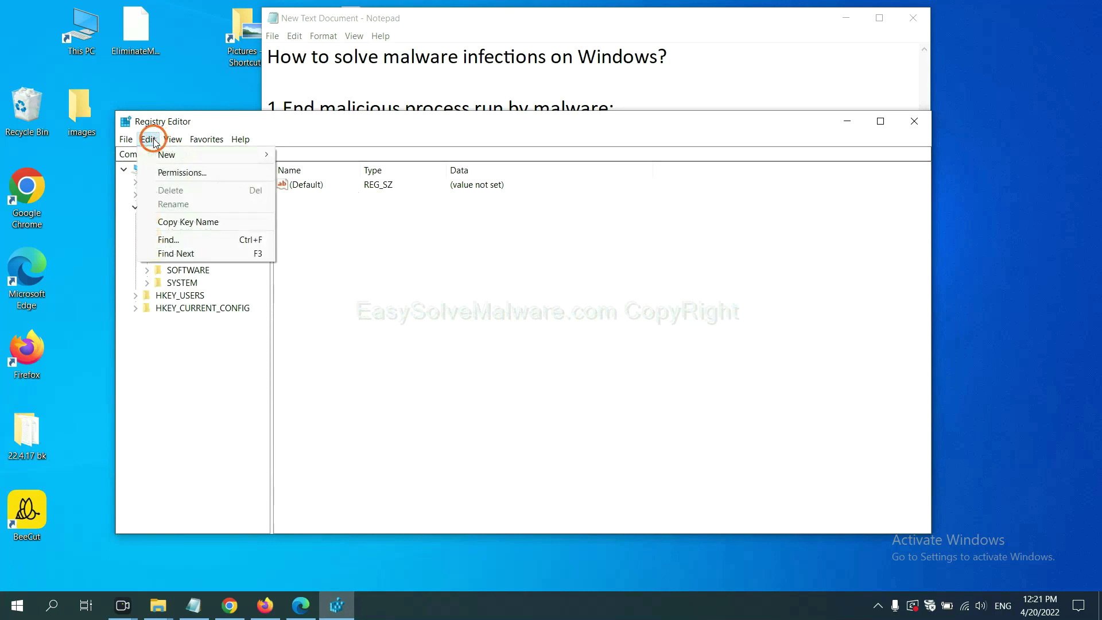
click(194, 240)
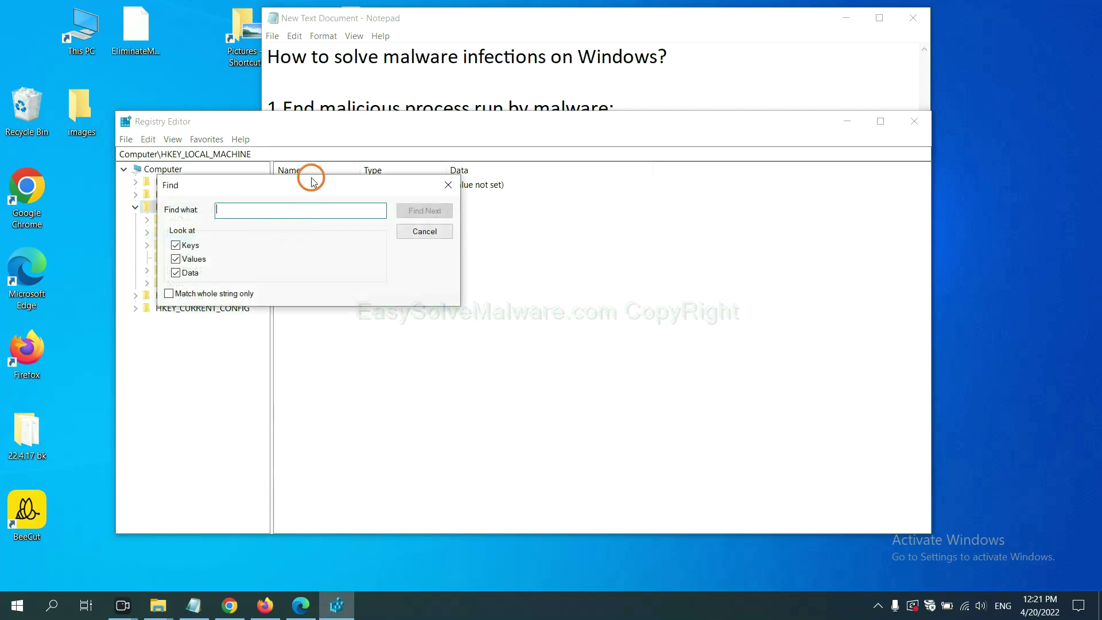
drag(317, 185, 424, 211)
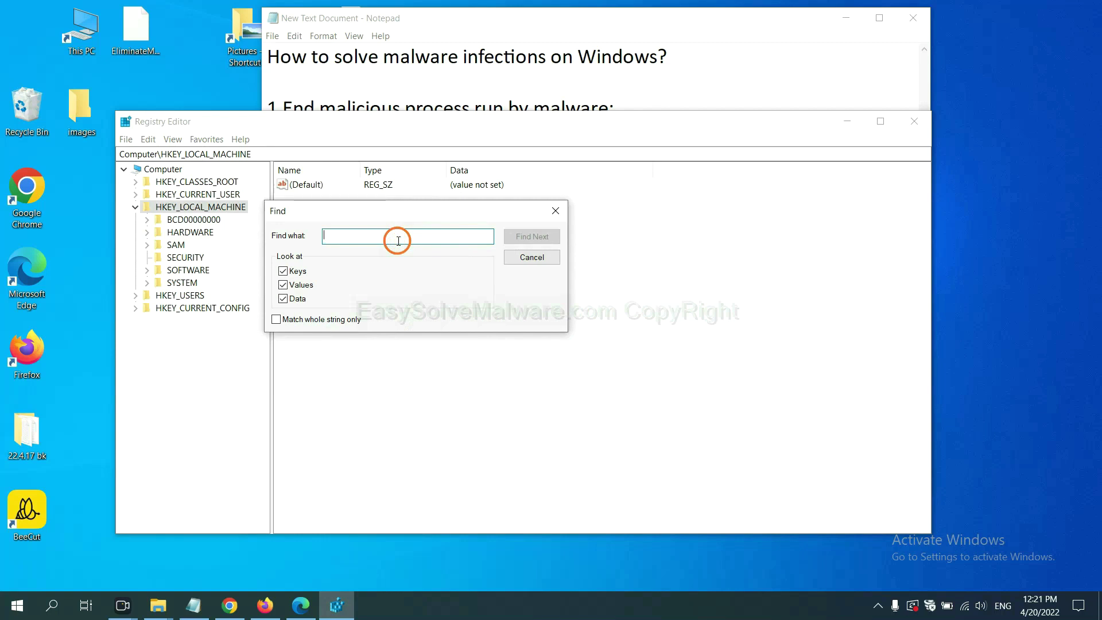
text(beecut)
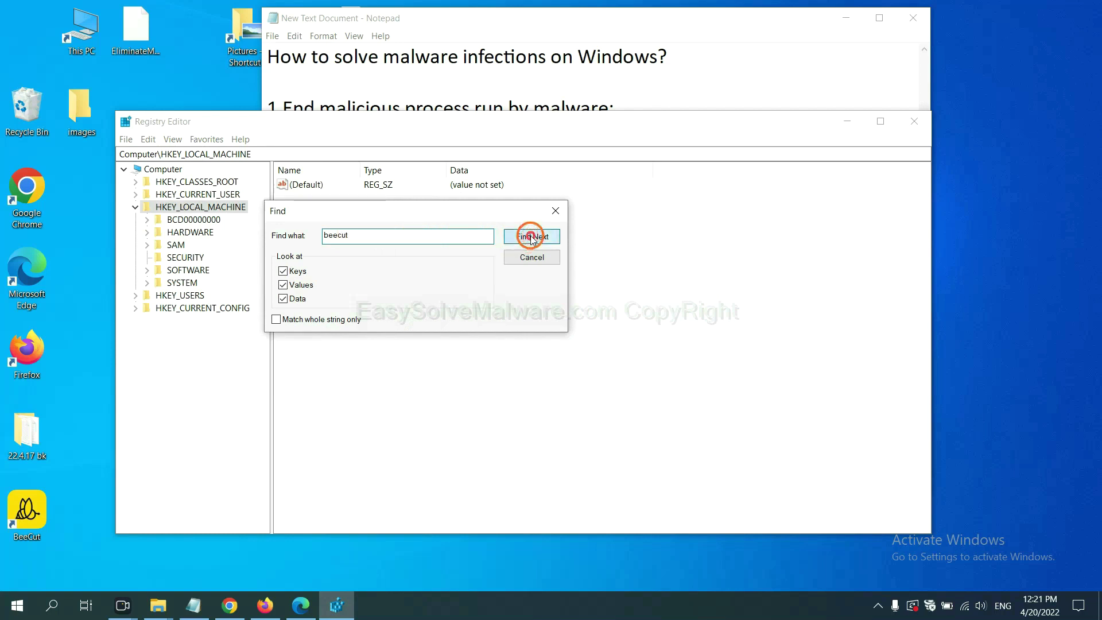
click(532, 237)
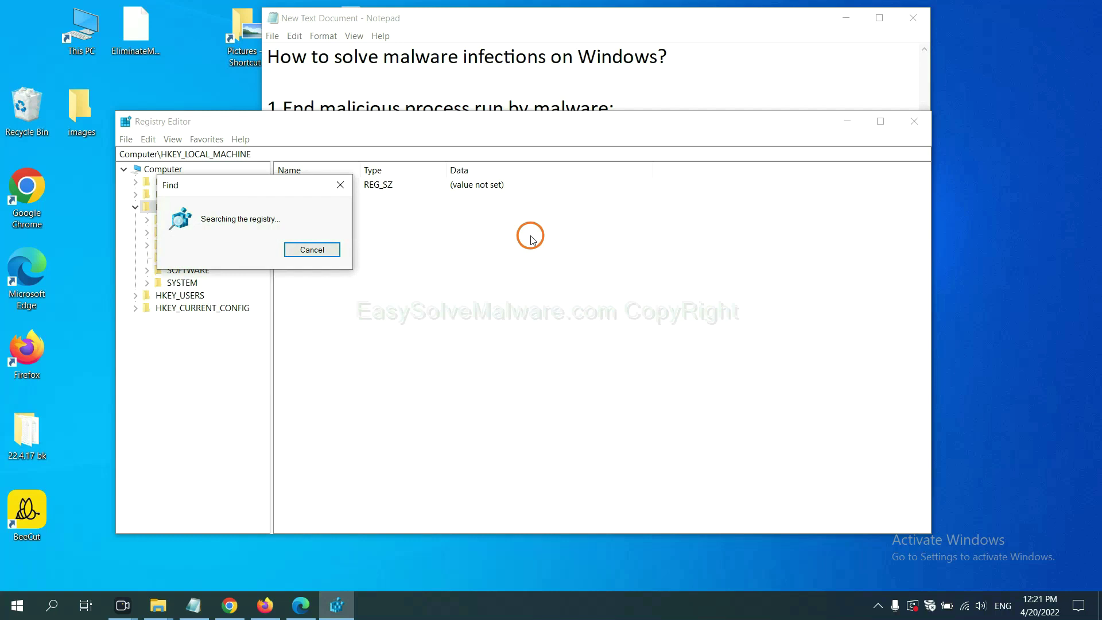
drag(287, 180, 461, 179)
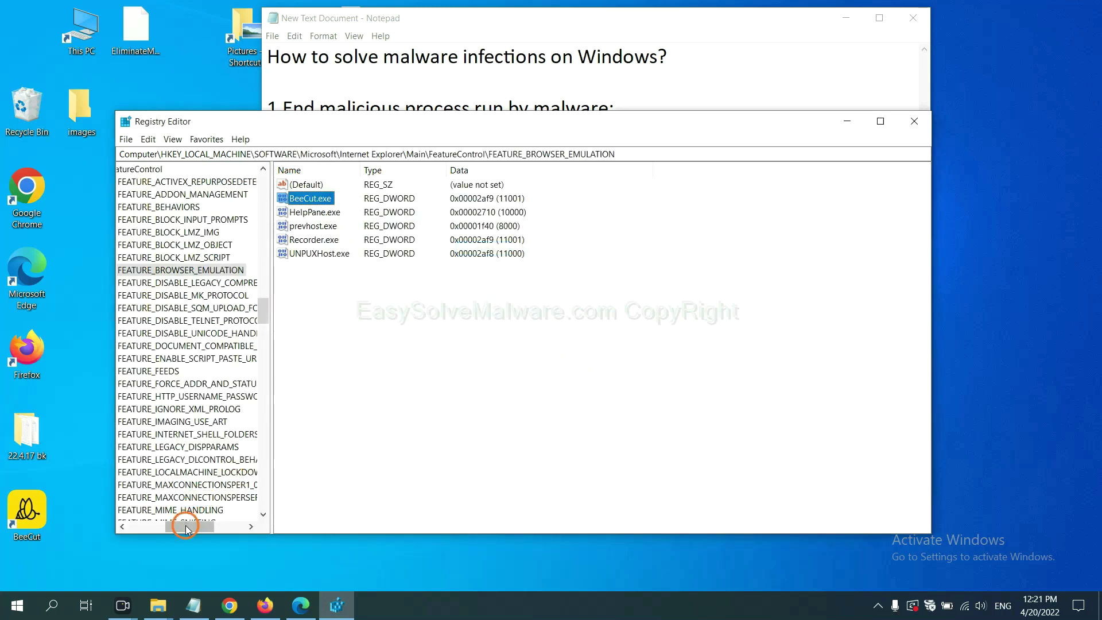
mouse_move(185, 528)
mouse_down()
mouse_move(165, 524)
mouse_move(175, 524)
mouse_up()
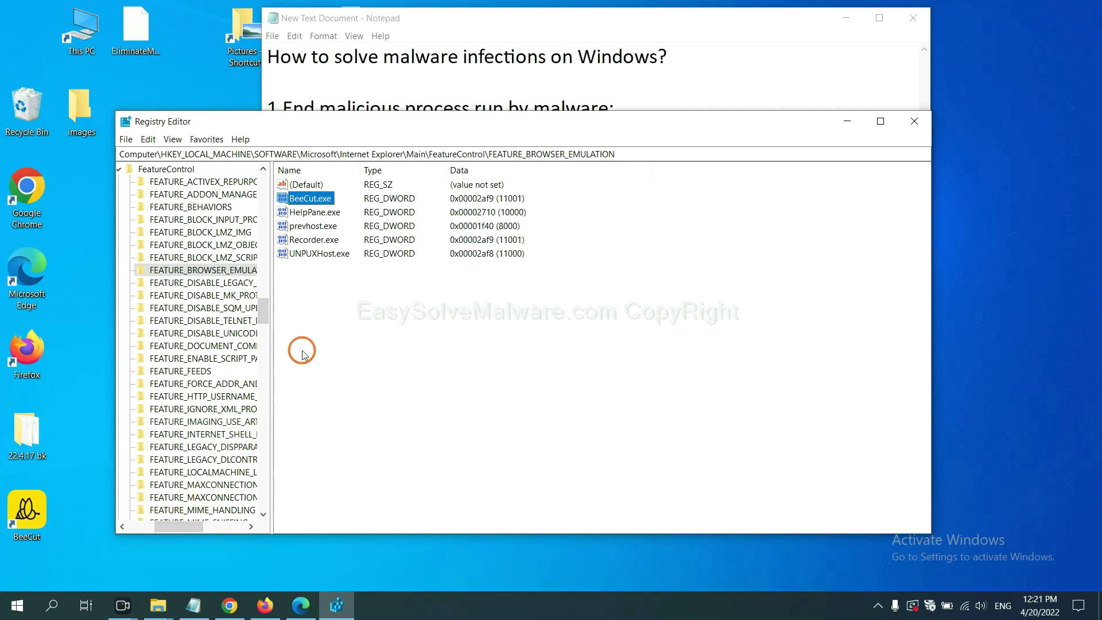
right_click(224, 273)
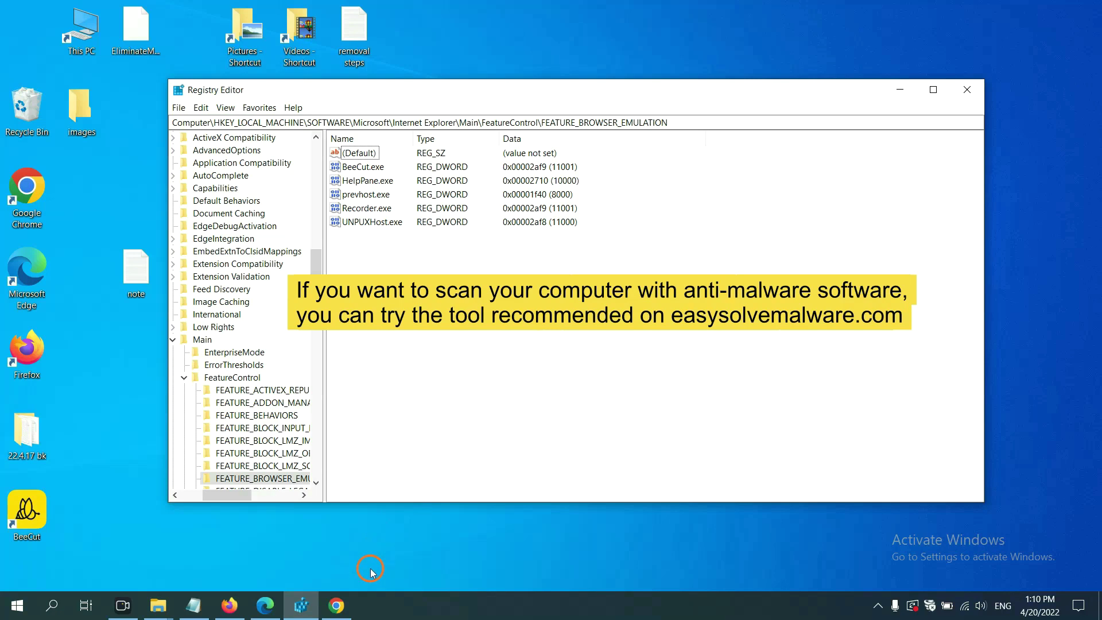
Scroll through the easysolvemalware.com 'How to Solve Malware Infections' guide in Chrome.
click(337, 606)
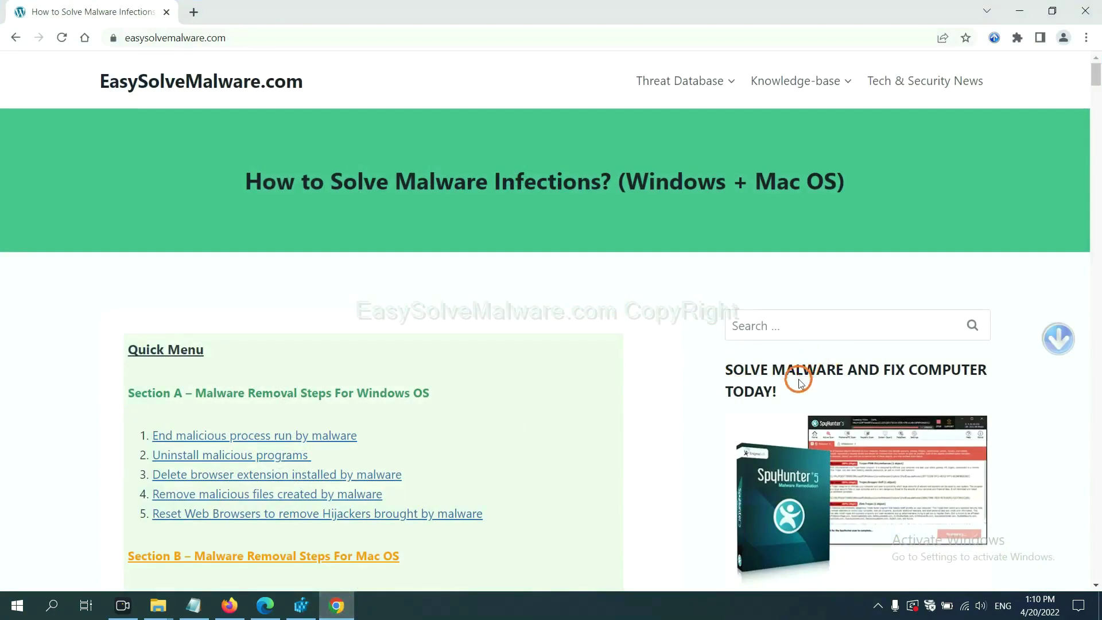
scroll(795, 378, down, 1)
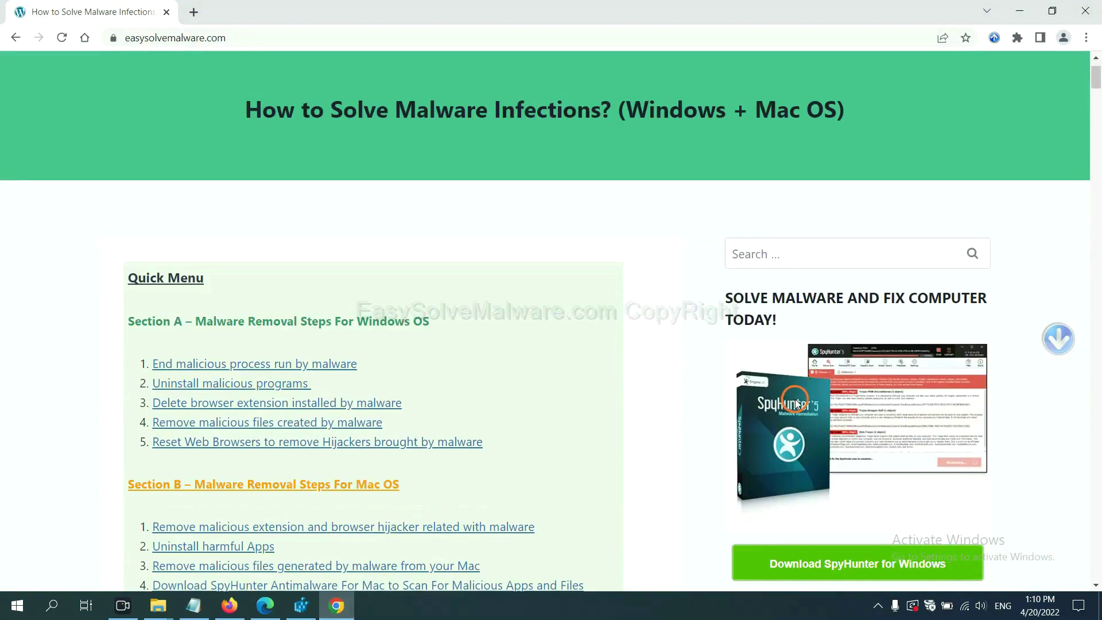
scroll(795, 399, up, 1)
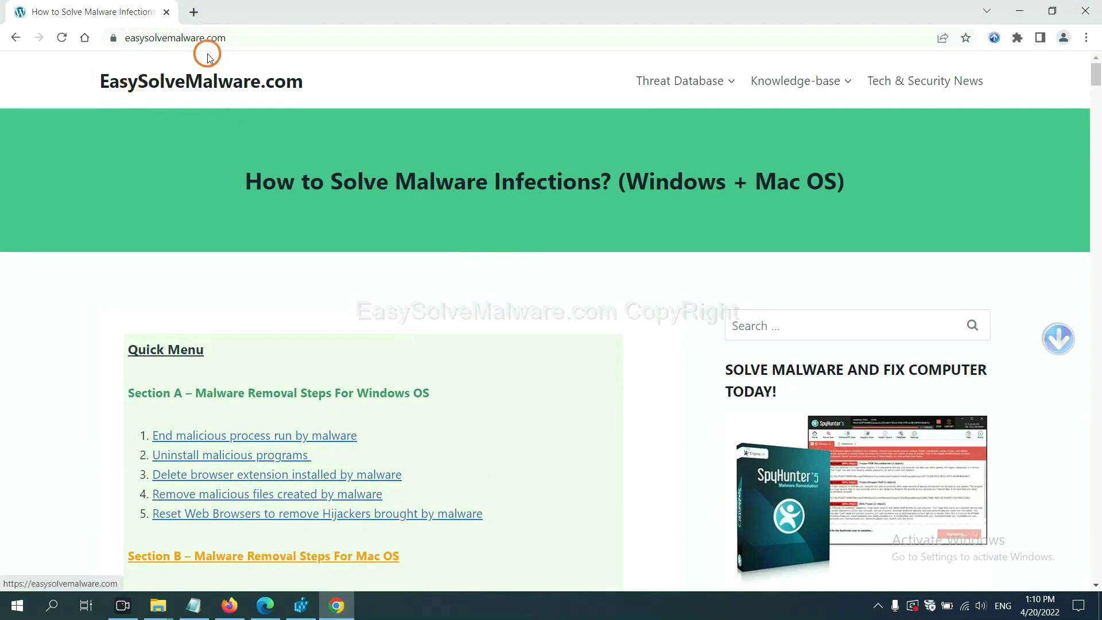
scroll(909, 423, down, 3)
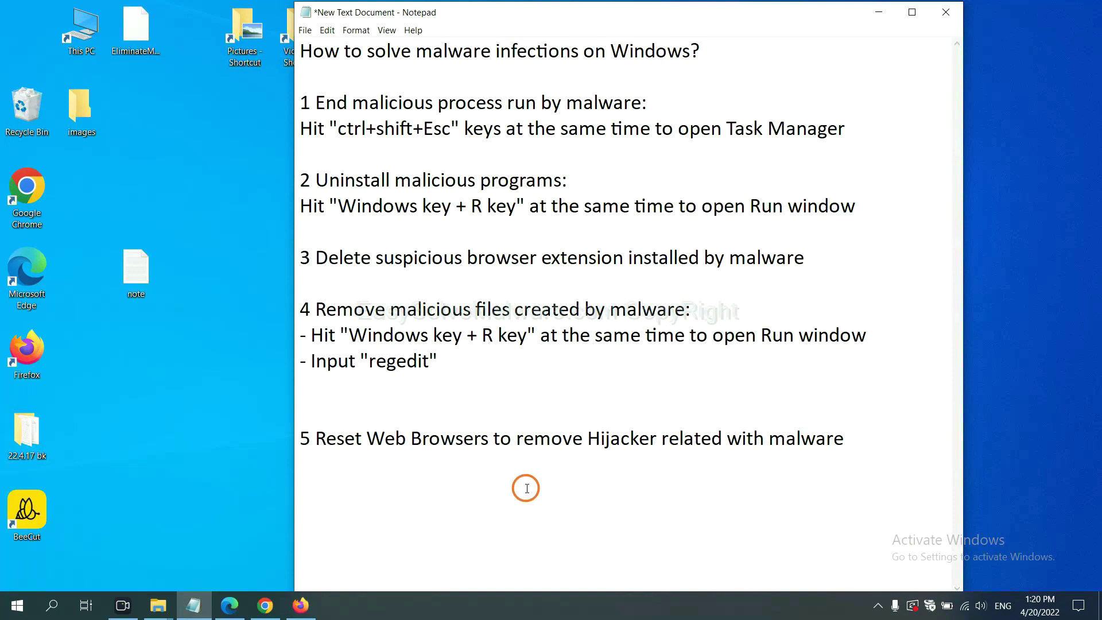
Find 'reset' in Chrome settings and open the restore-to-original-defaults confirmation.
click(265, 605)
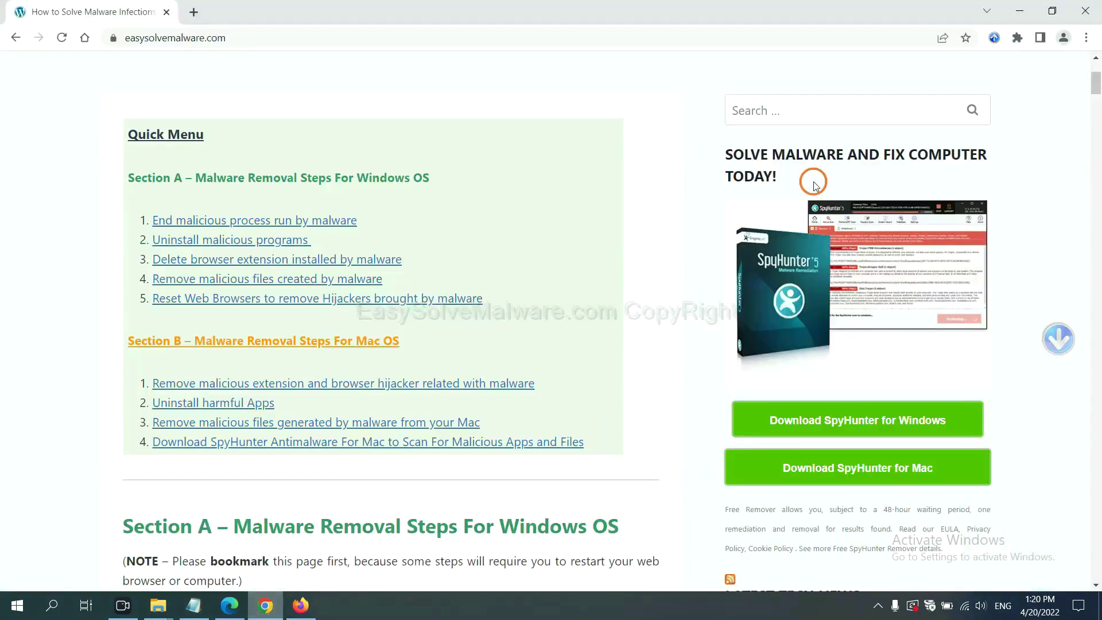
click(1086, 38)
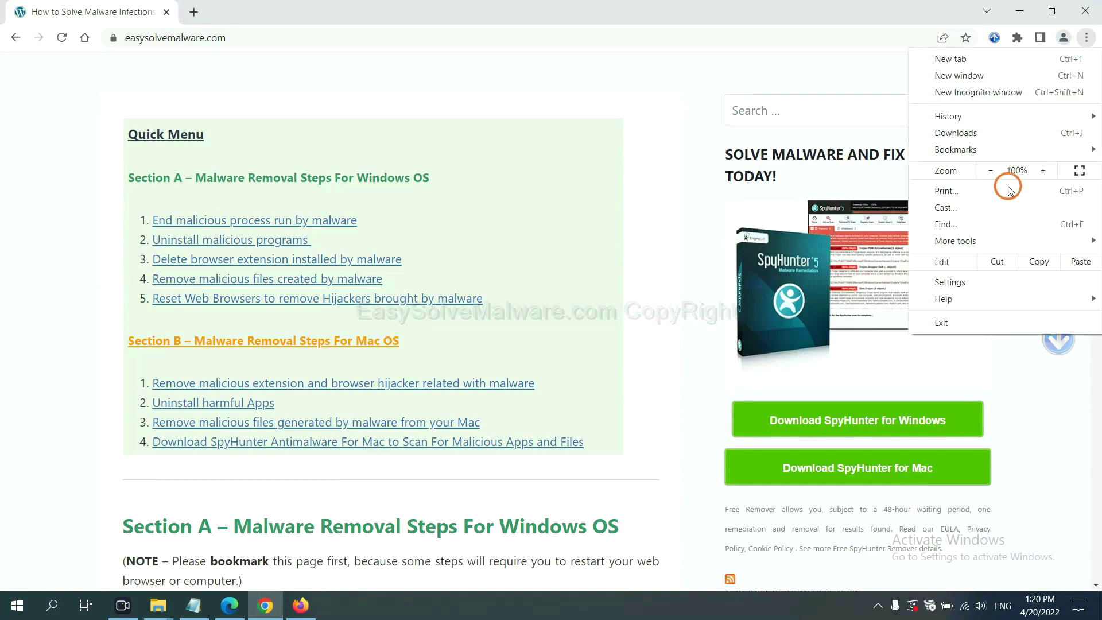
click(952, 282)
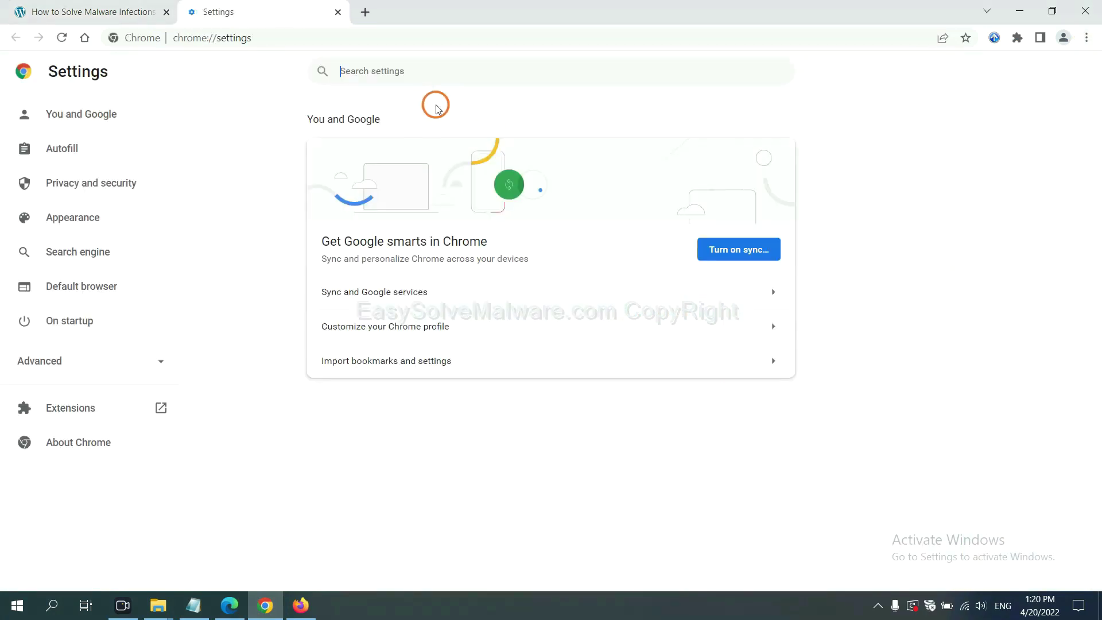
text(reset)
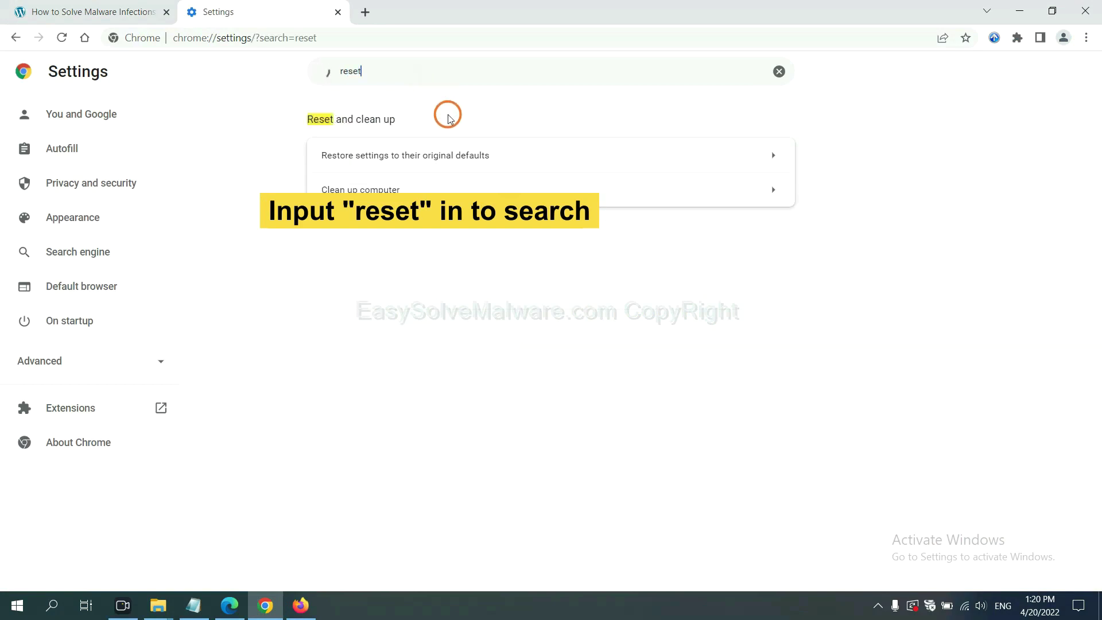
click(469, 154)
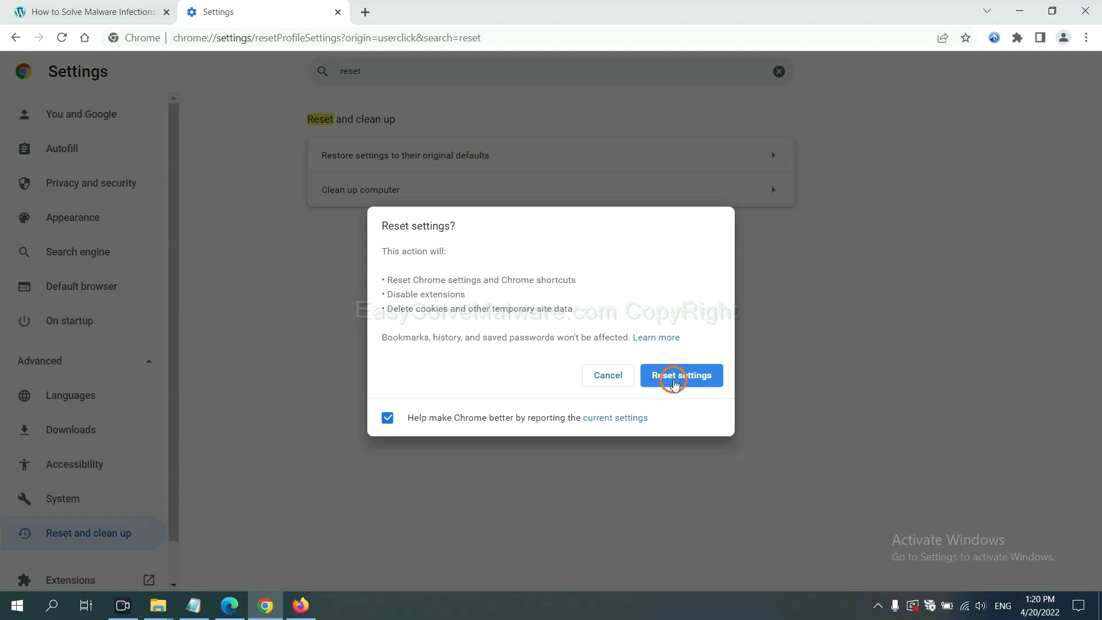
click(301, 605)
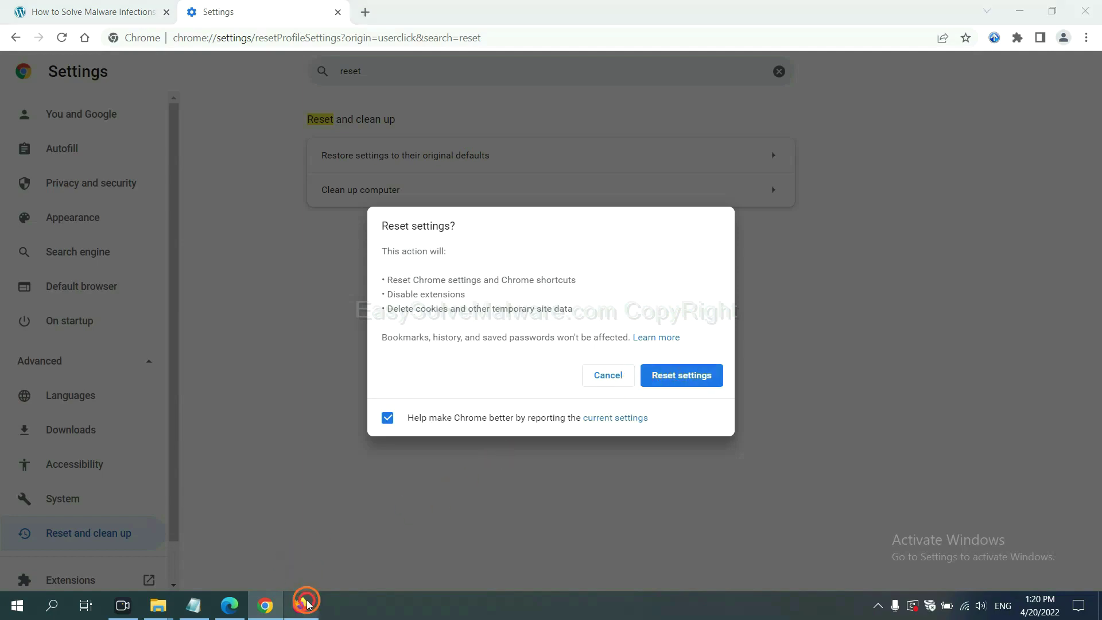
Open Firefox's Troubleshooting Information page and start Refresh Firefox to default settings.
text(E)
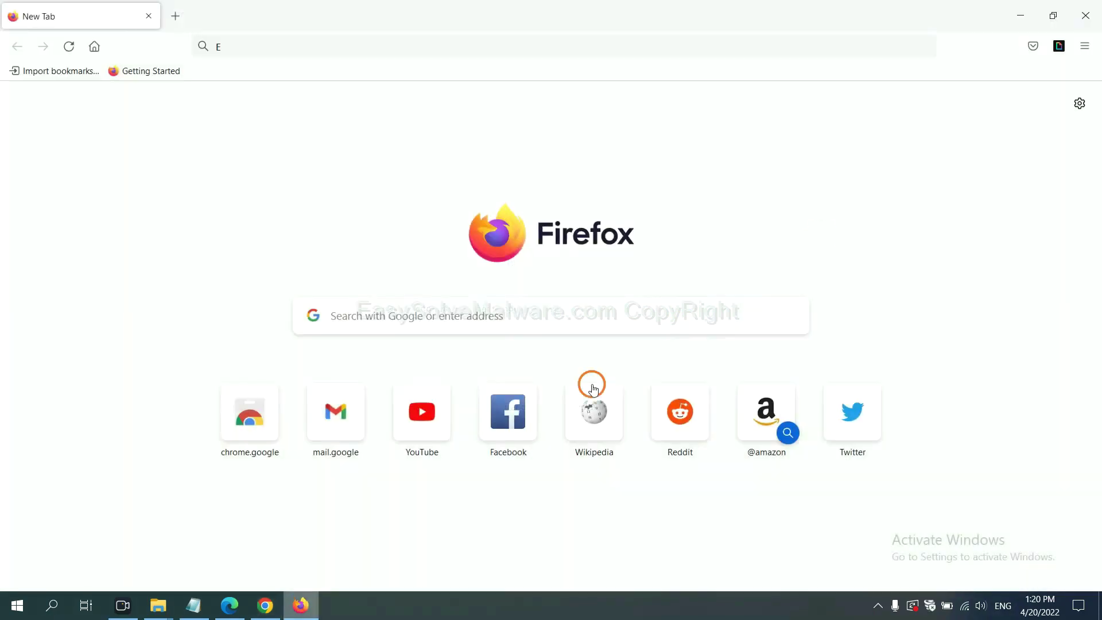
click(1085, 48)
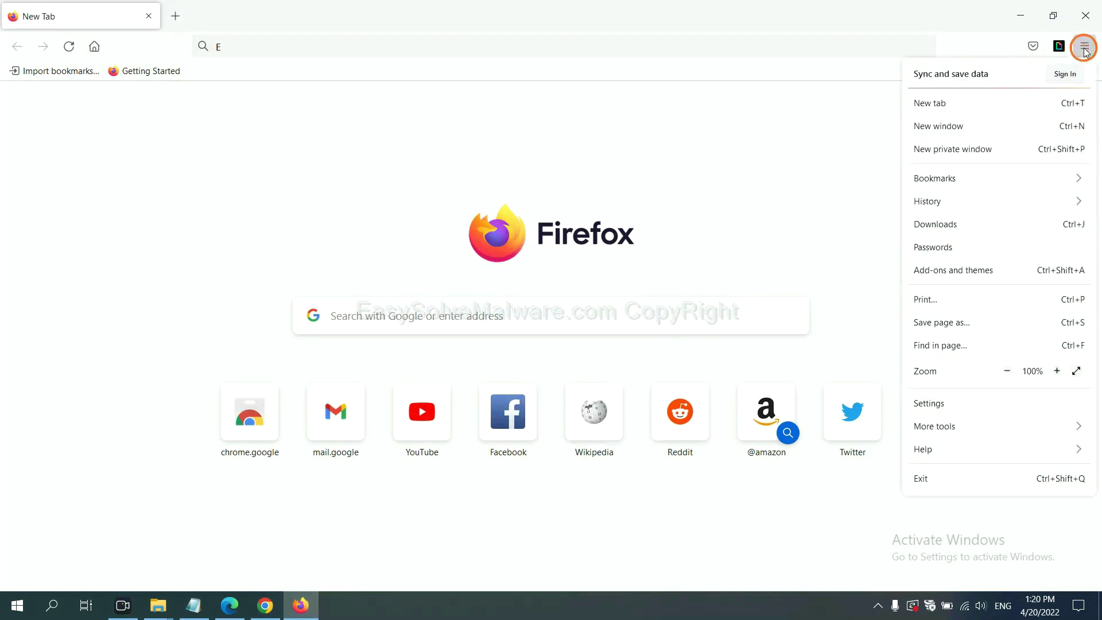
click(948, 449)
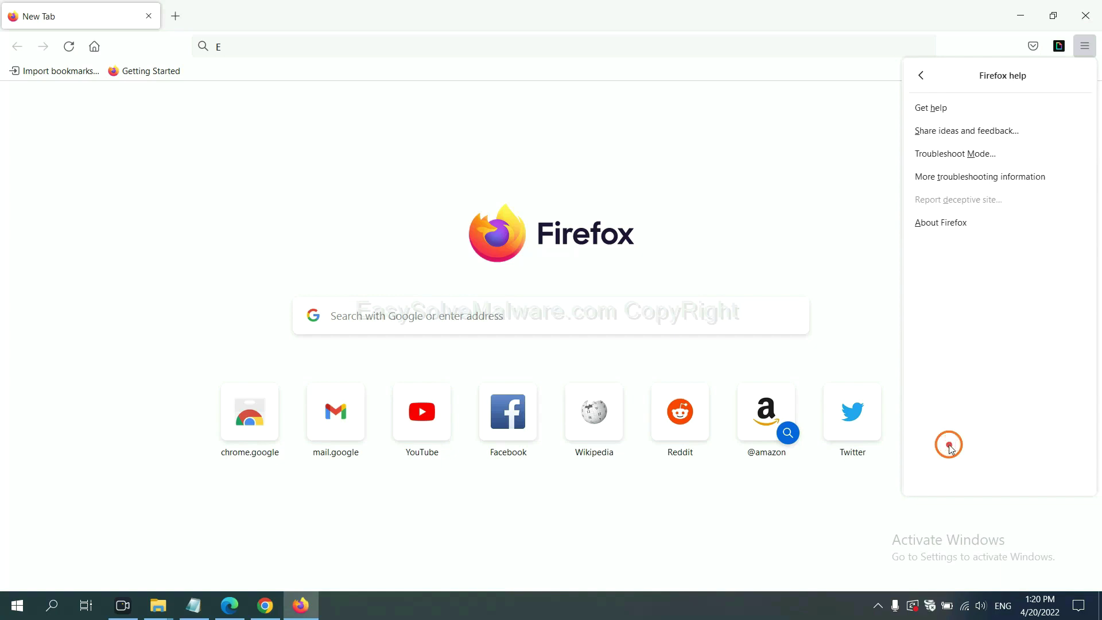
click(968, 181)
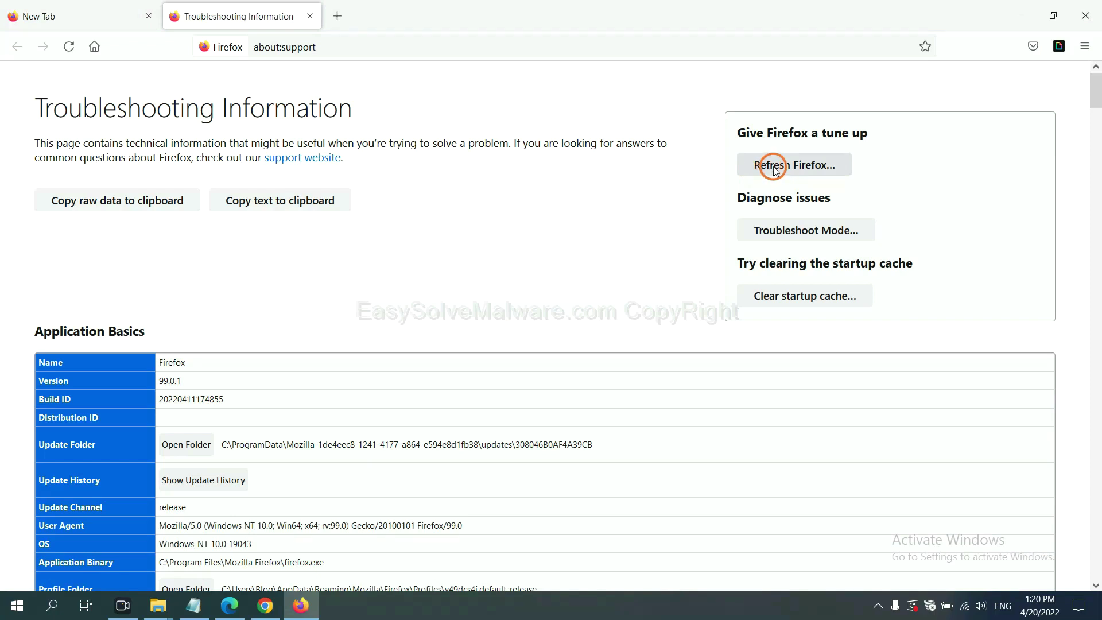
click(775, 169)
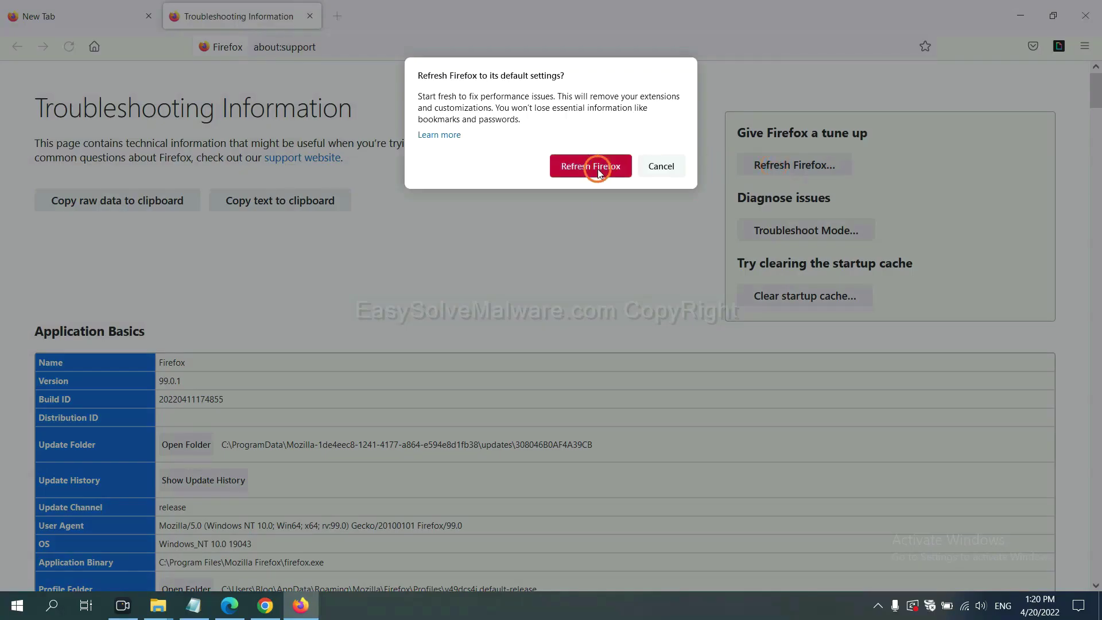
Search Edge settings for 'reset' and open the restore-to-default-values confirmation.
click(229, 605)
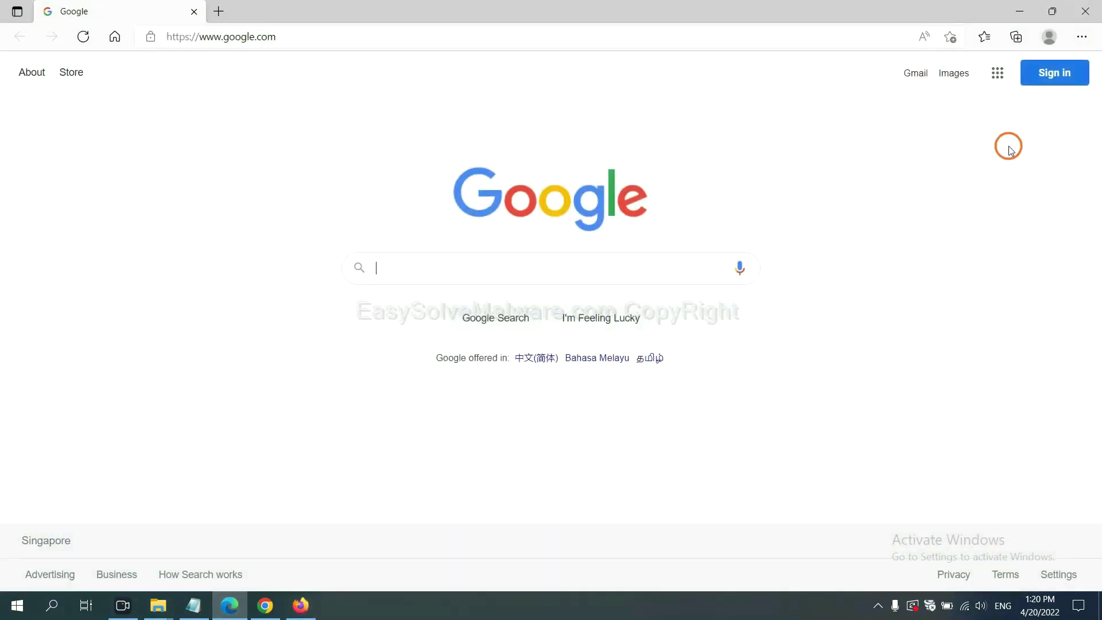
click(1081, 37)
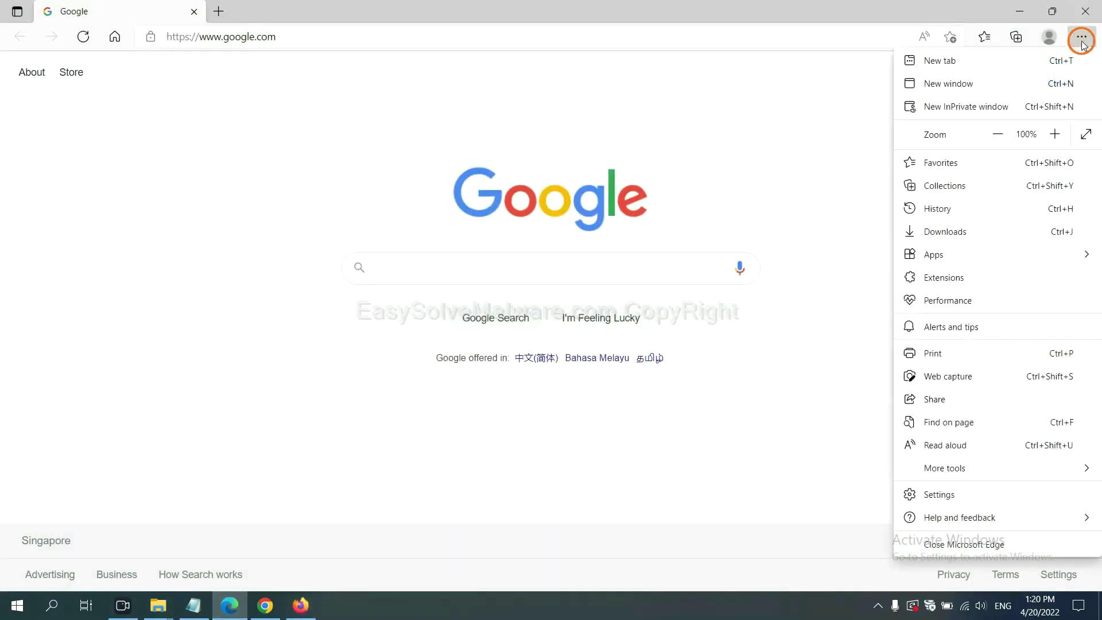
click(950, 496)
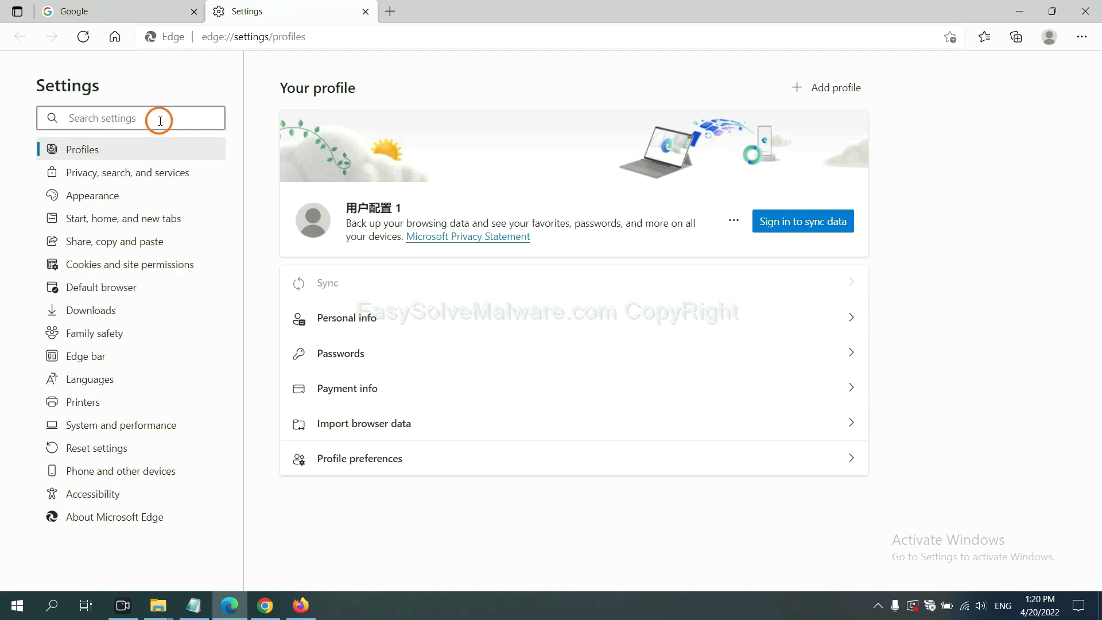
text(re)
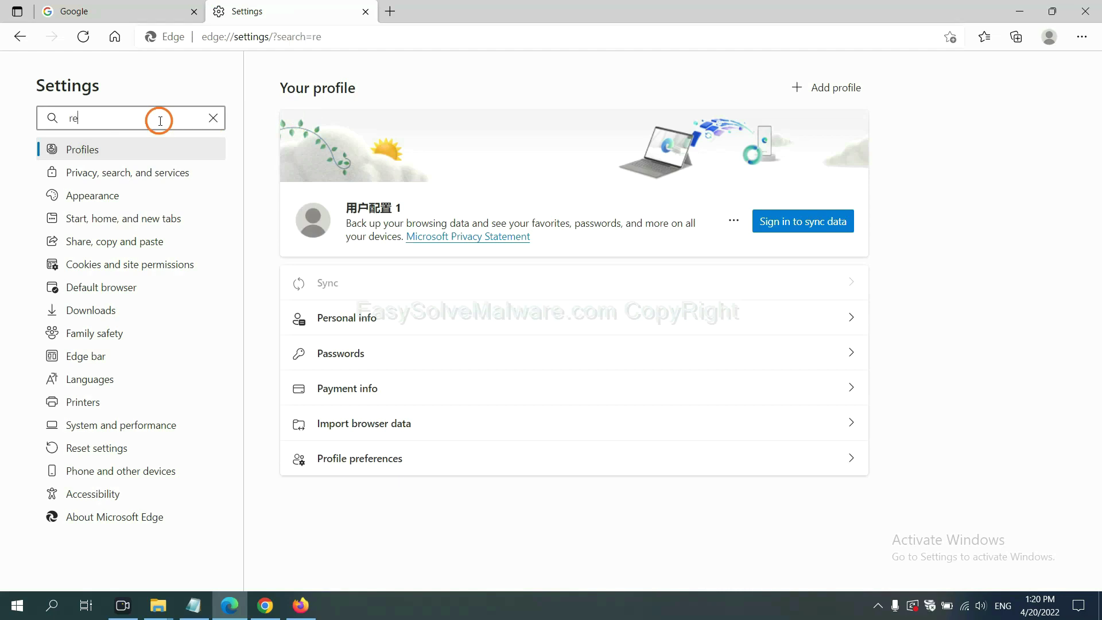
text(set)
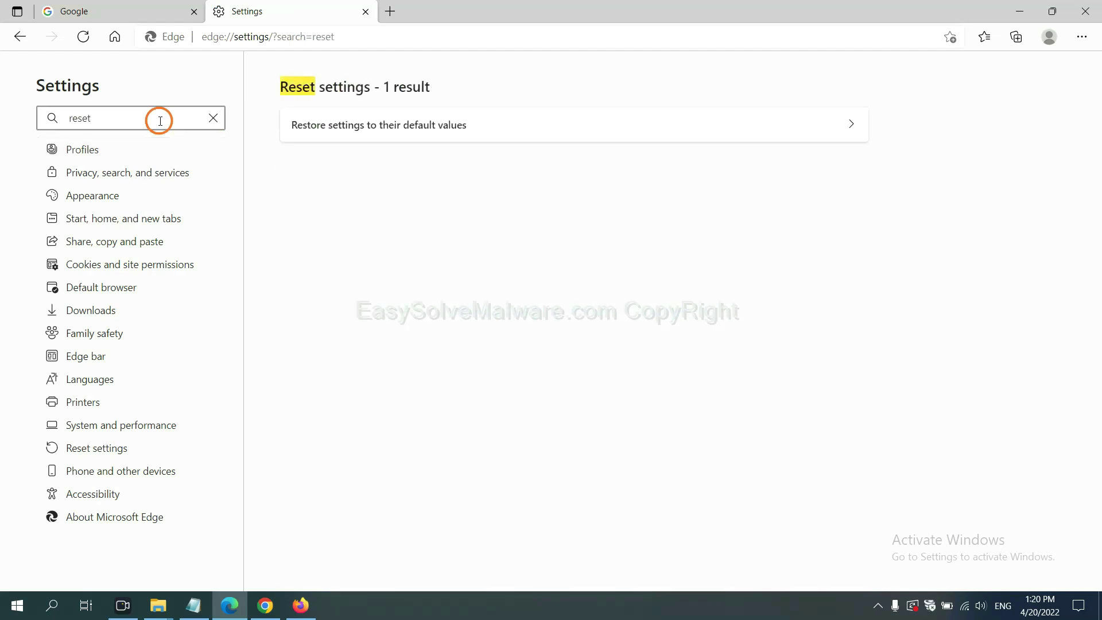
click(387, 125)
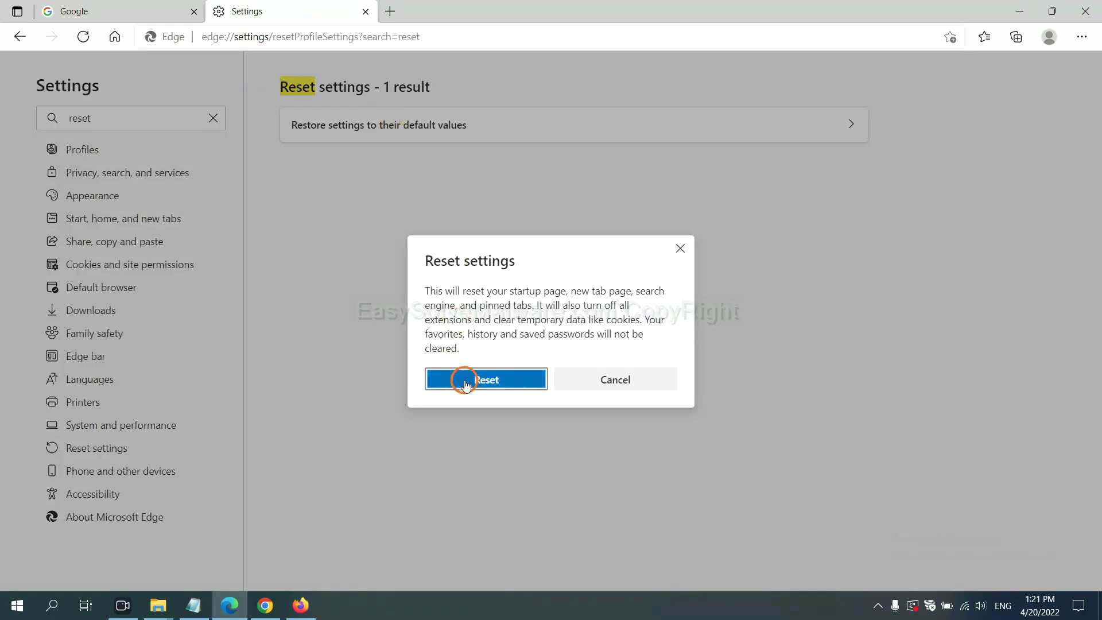